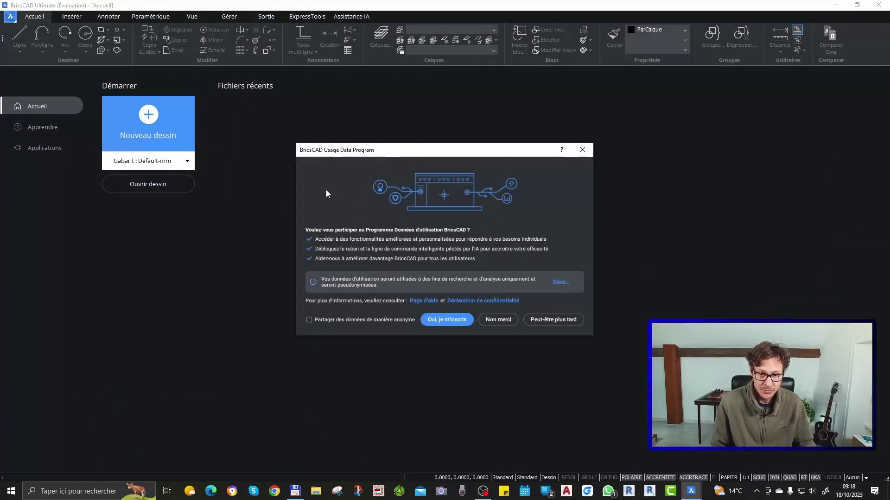
Step: Decline the usage data program and create a new drawing from the Default-cm template
click(505, 319)
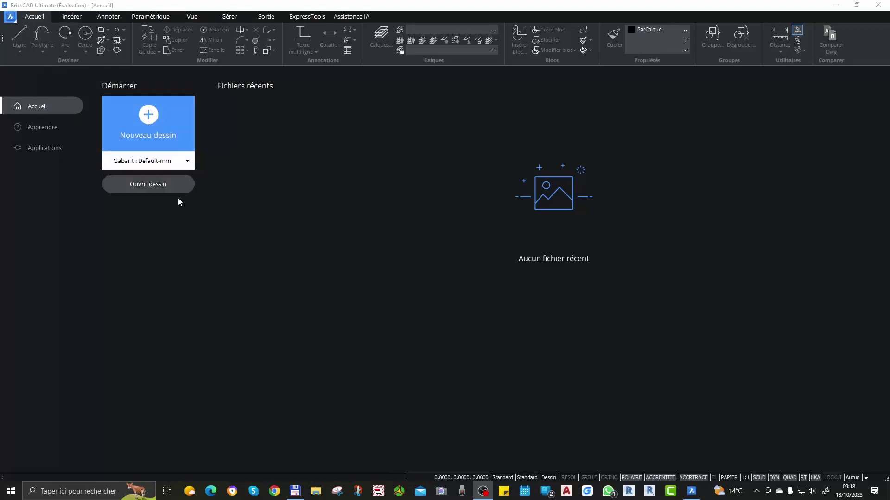
click(188, 163)
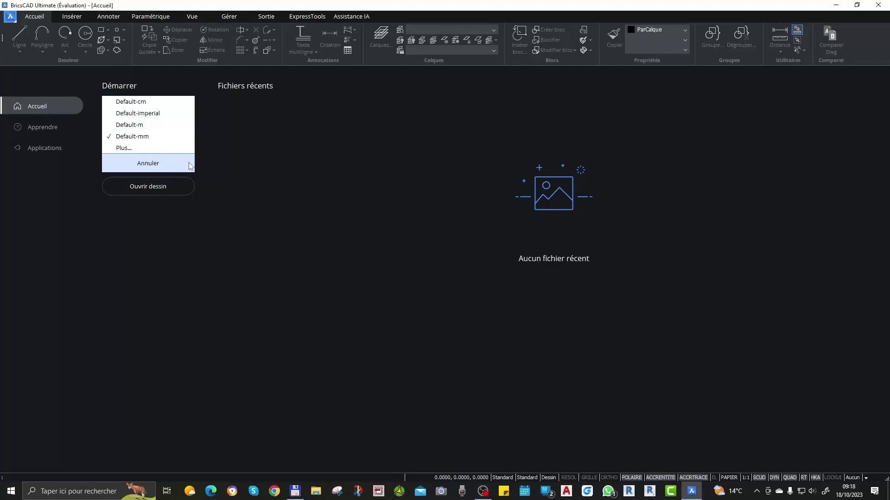
click(162, 102)
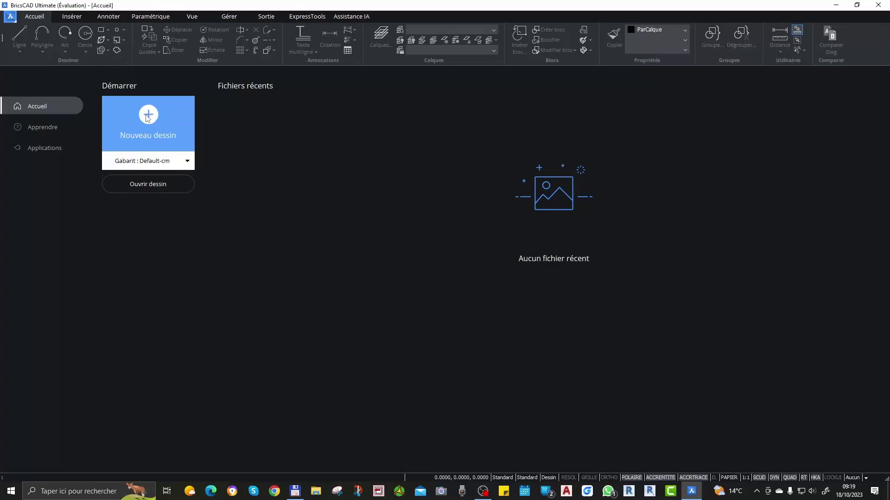
click(147, 119)
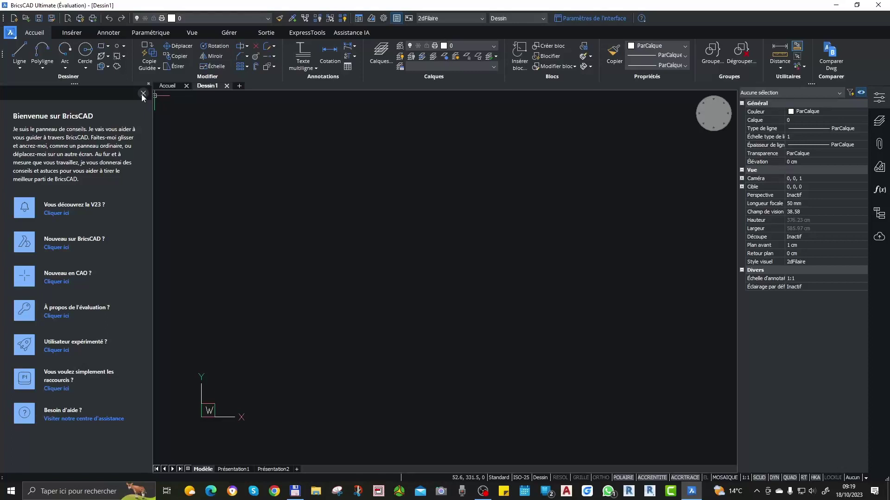
Step: Hide the drawing properties display and show it again
click(879, 98)
click(880, 97)
click(716, 189)
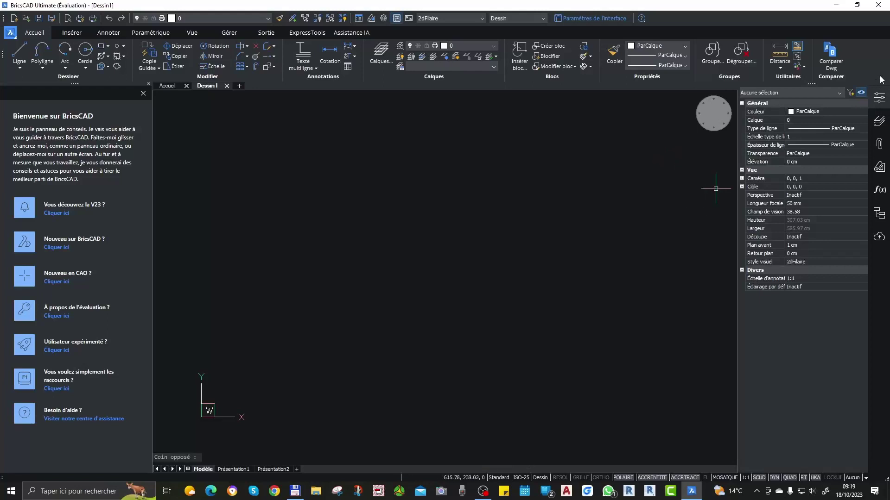
click(881, 103)
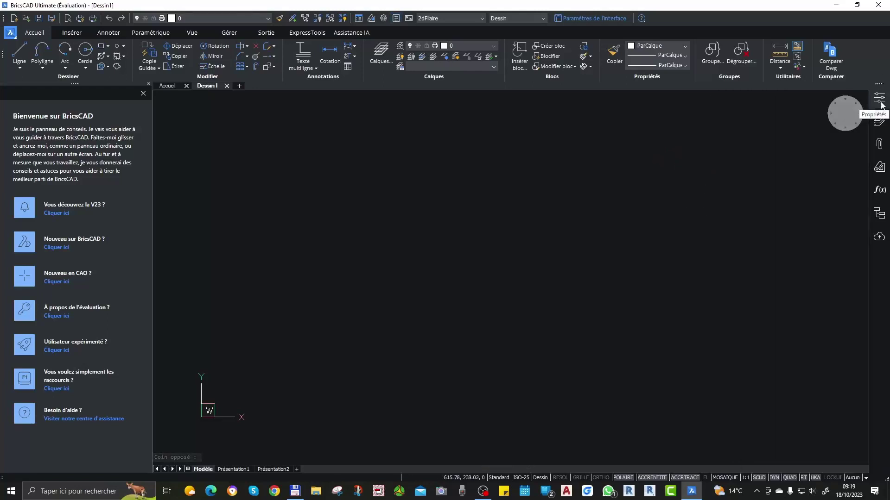
click(880, 103)
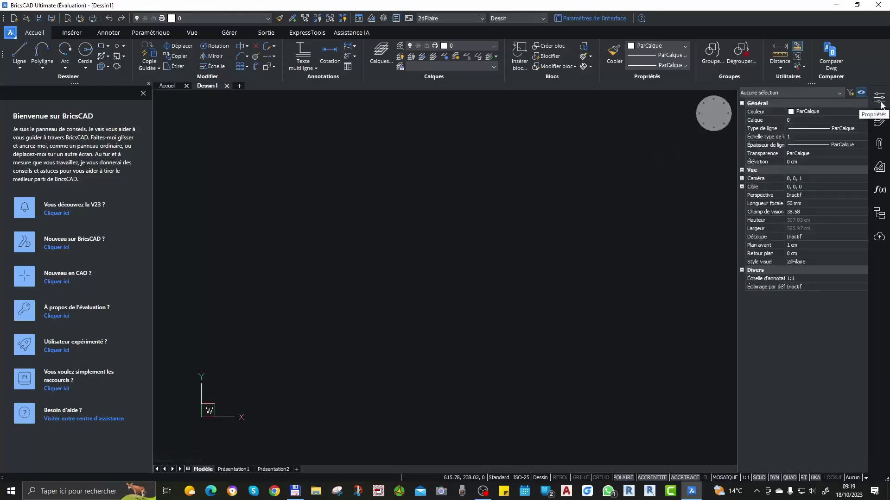
Step: Examine the drawing's layers, attachment types, structure and Bricsys 24/7 cloud access, and return to the properties
click(883, 126)
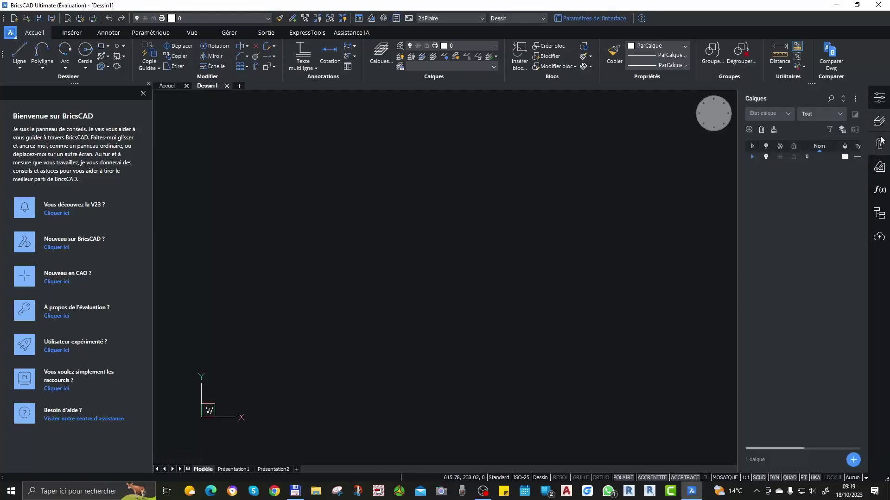
click(879, 143)
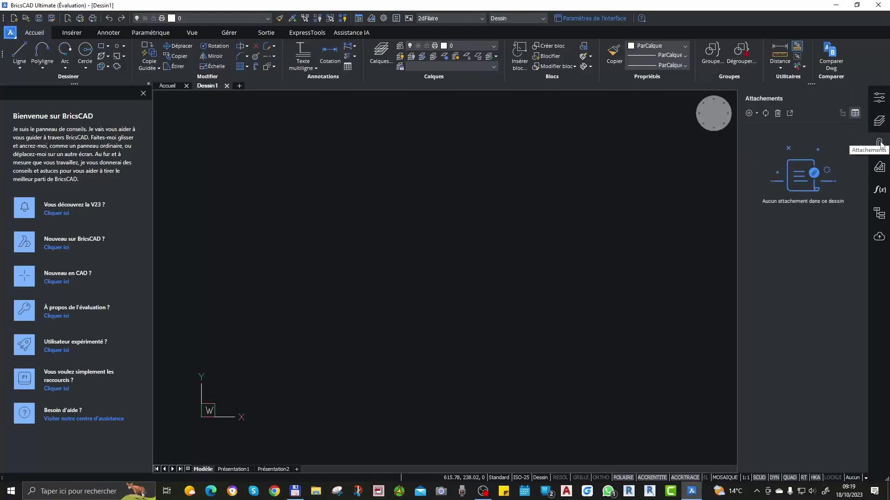
click(757, 114)
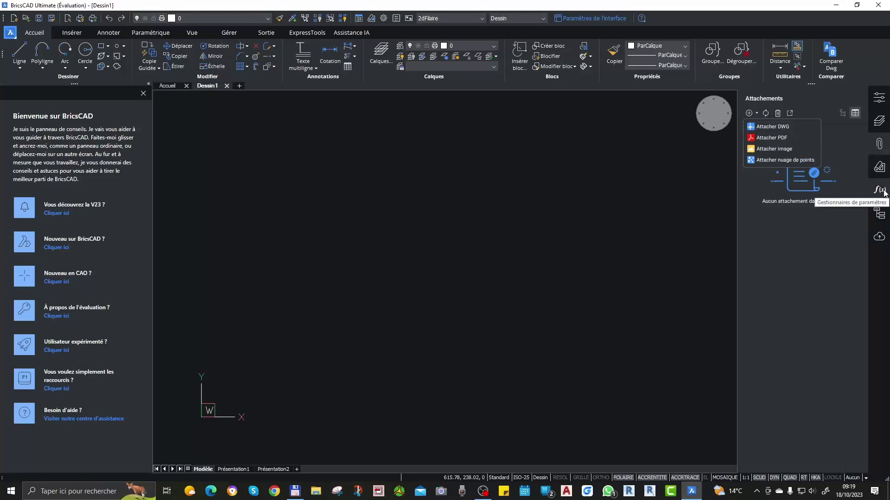
click(880, 214)
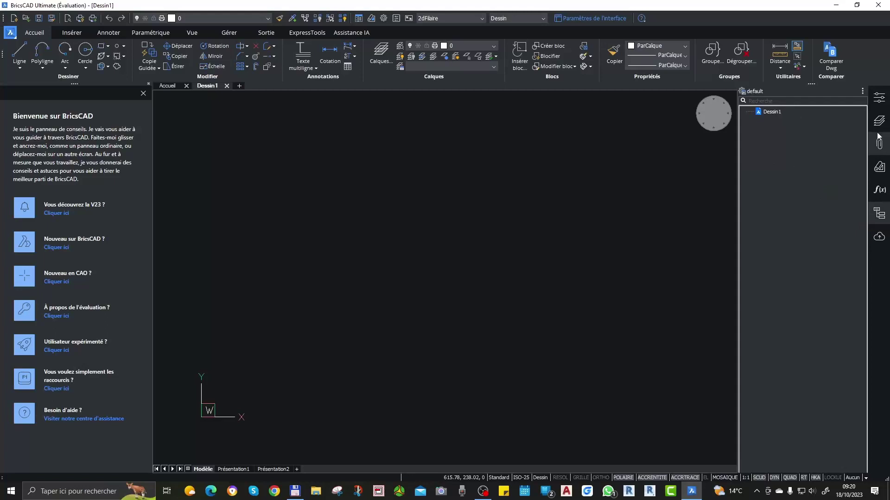
click(880, 238)
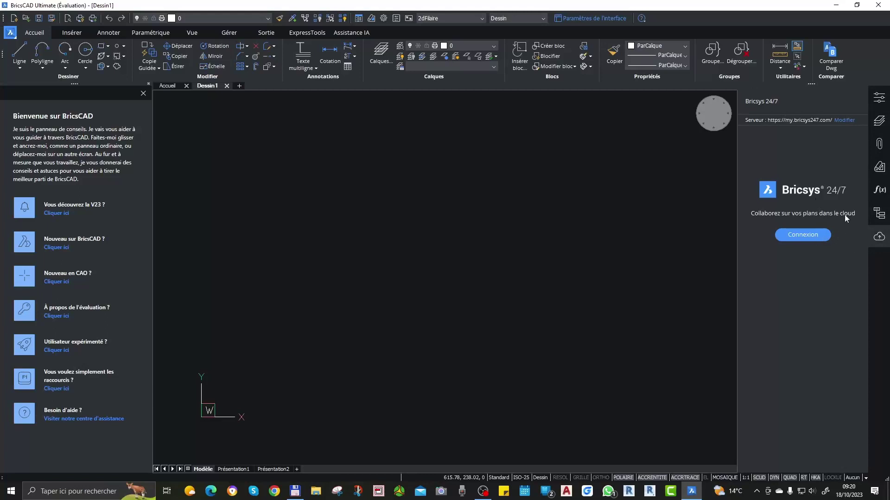
click(879, 98)
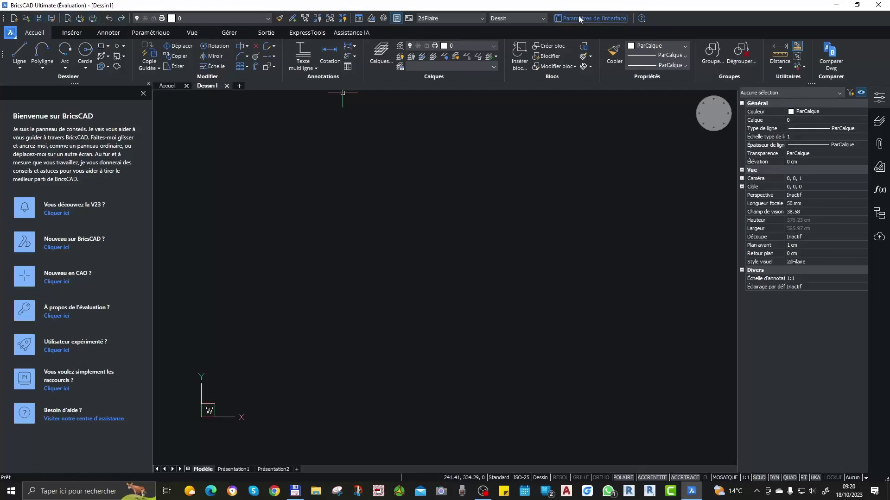
Step: Review the available visual styles and workspaces, keeping the 2dFilaire style and the Dessin workspace
click(454, 18)
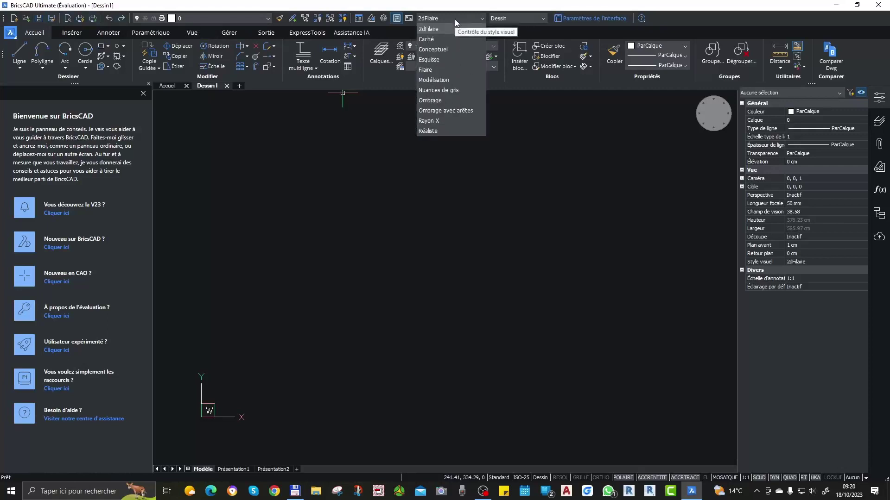
click(457, 20)
click(509, 18)
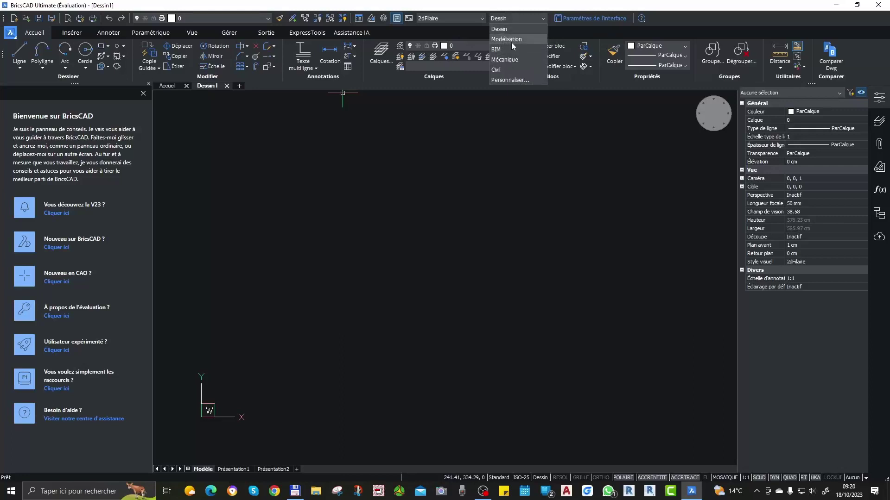
click(498, 28)
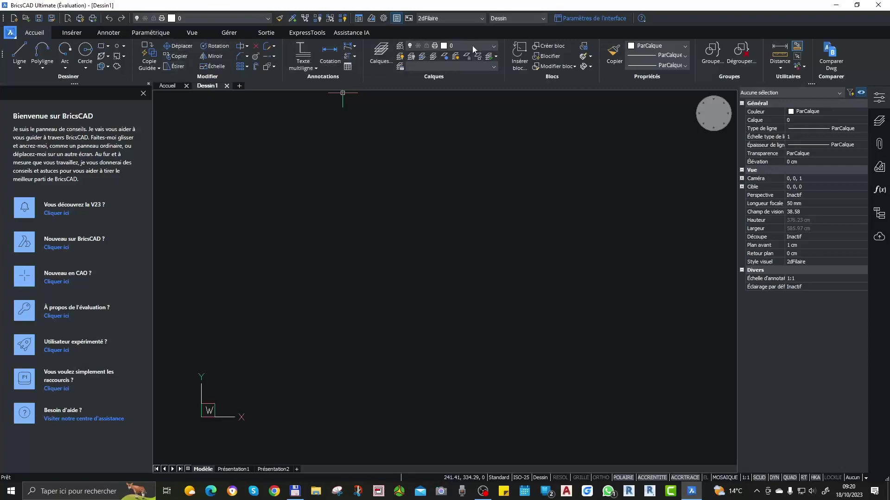
click(446, 18)
click(446, 22)
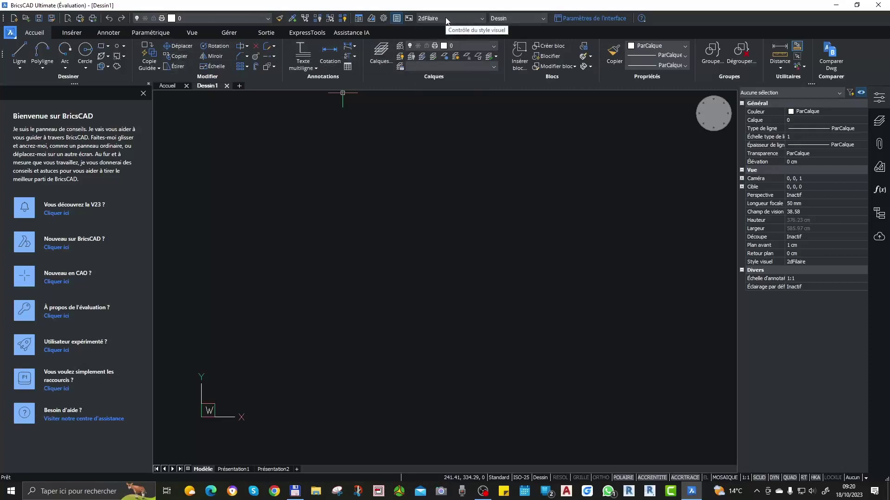
click(514, 17)
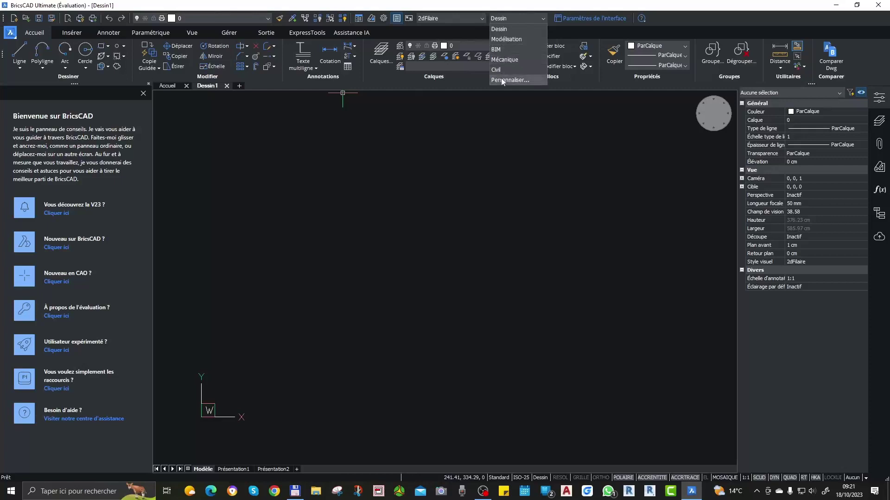
click(526, 20)
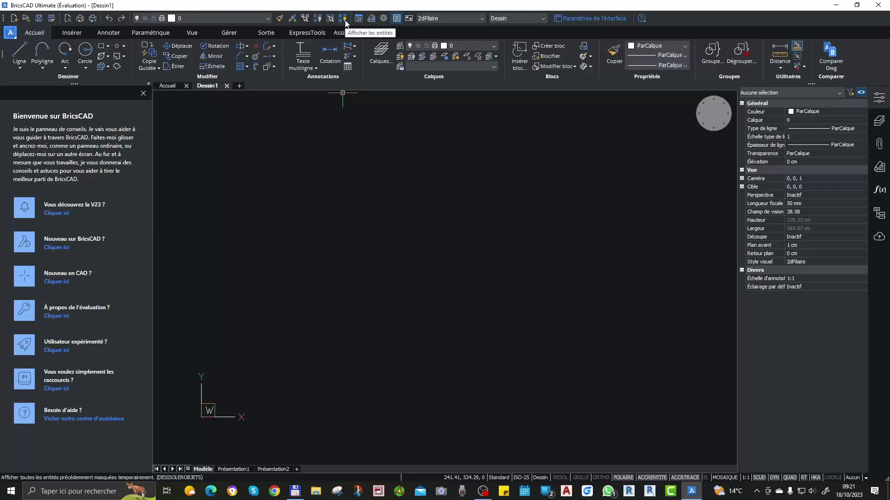
Step: Look over the insertion and annotation commands, and return to the home drawing commands
click(84, 37)
click(111, 33)
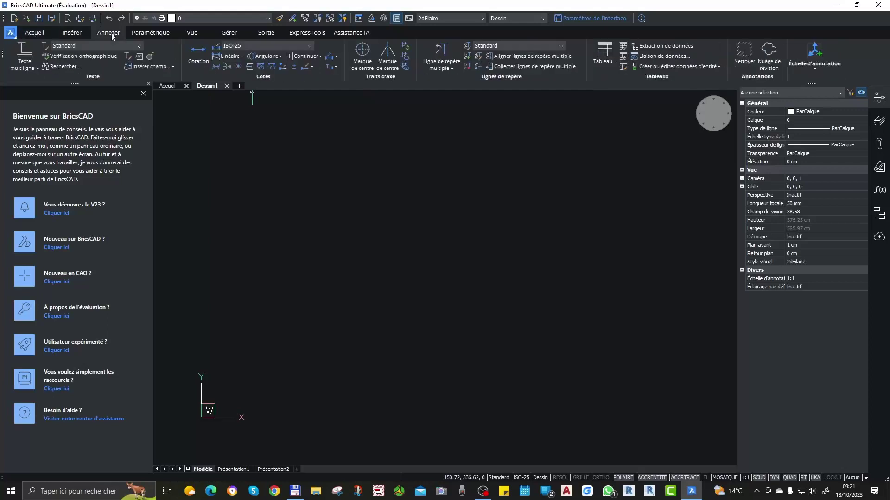
click(35, 32)
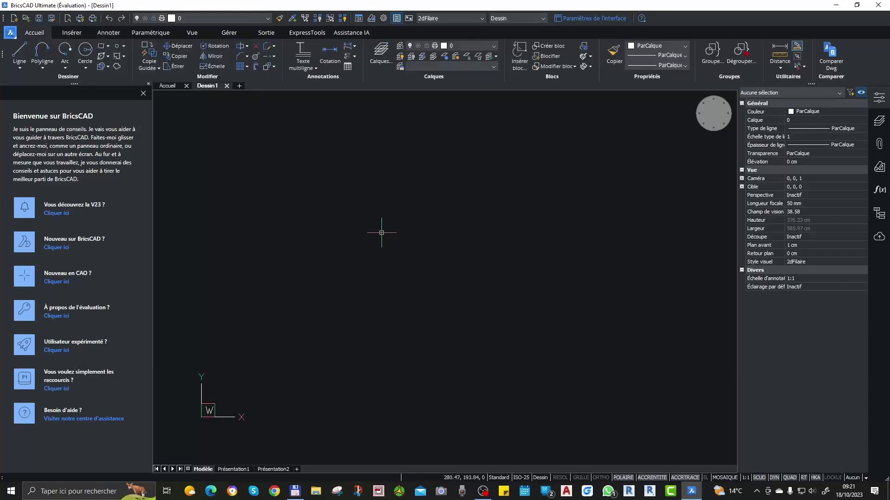
Step: View the Présentation1 layout and return to model space
click(229, 470)
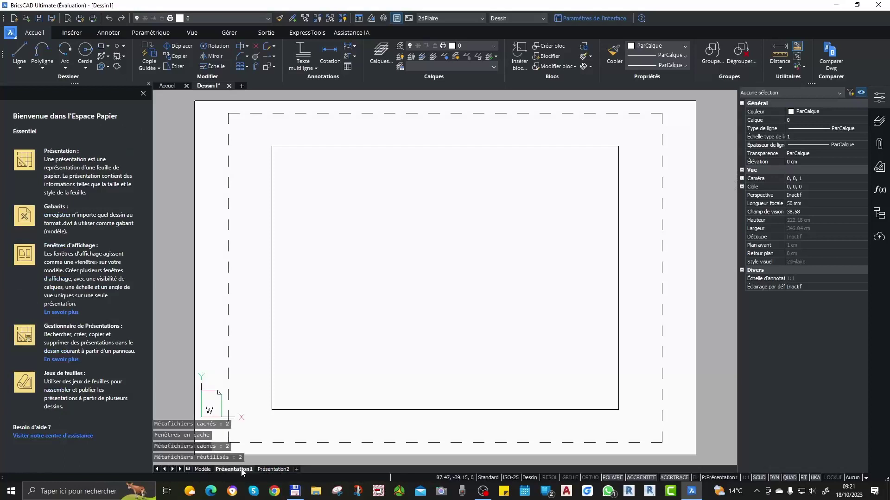
click(202, 469)
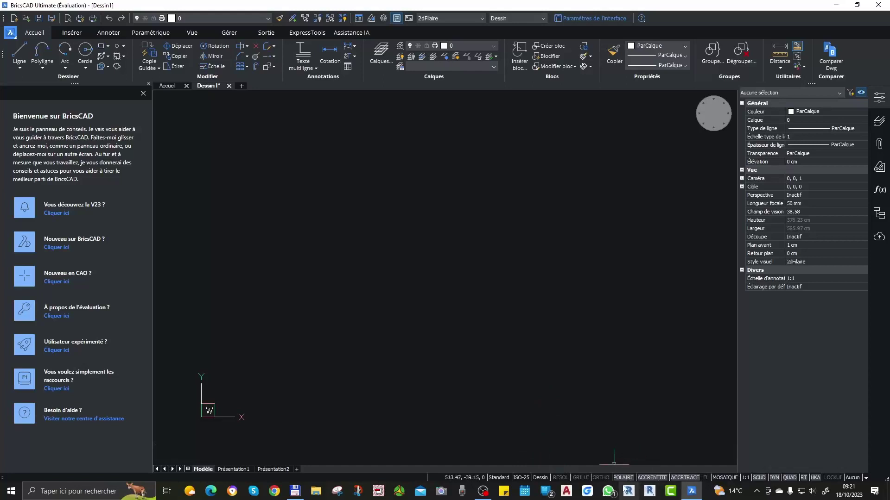
Step: Switch the grid and grid snap on and off again, and turn on orthogonal mode
click(581, 480)
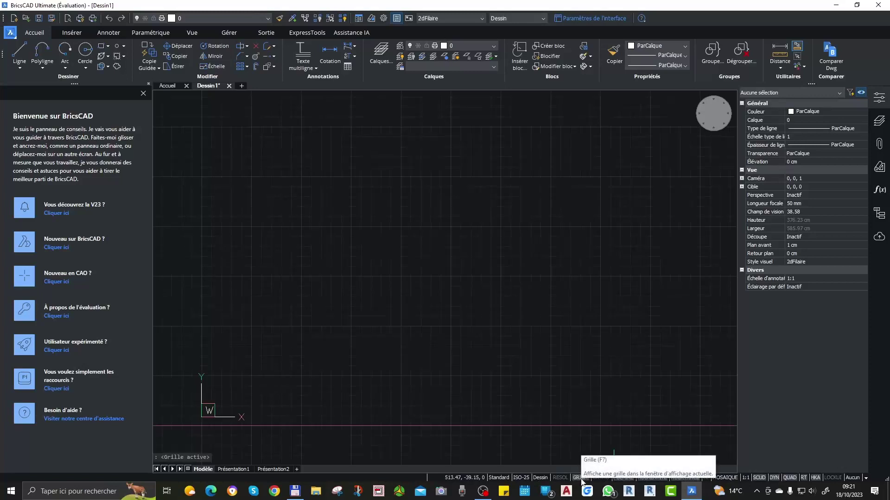
click(581, 480)
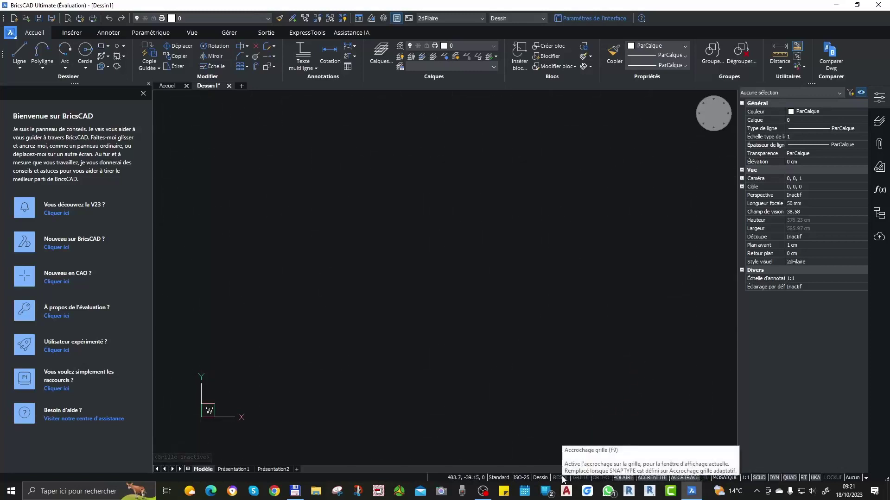
click(563, 477)
click(562, 478)
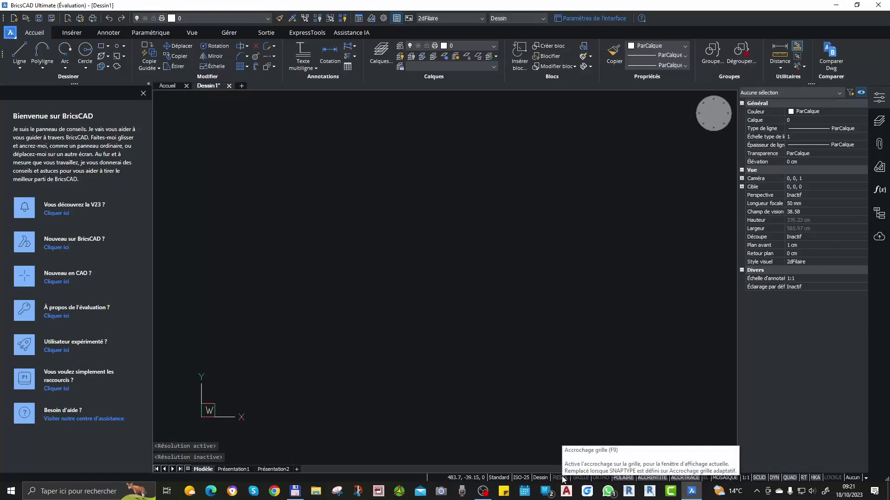
click(601, 478)
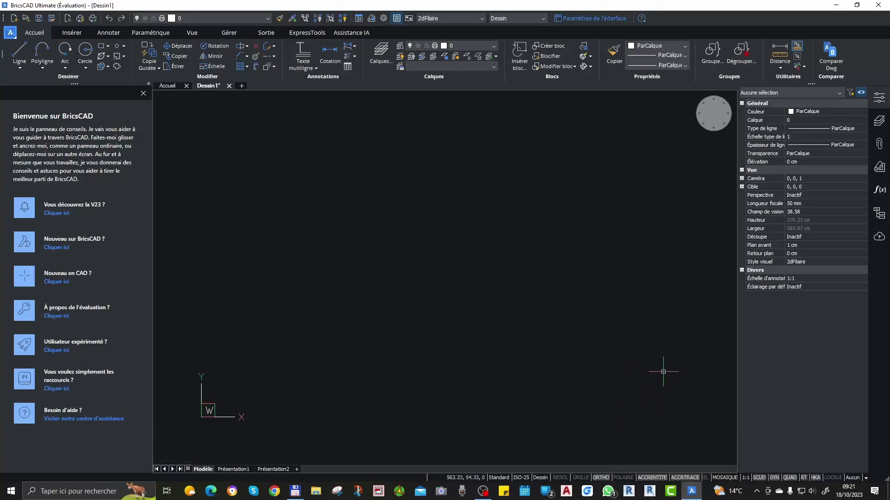
Step: Remove the grid snap indicator from the status bar, restore it, and review the display options again
click(865, 478)
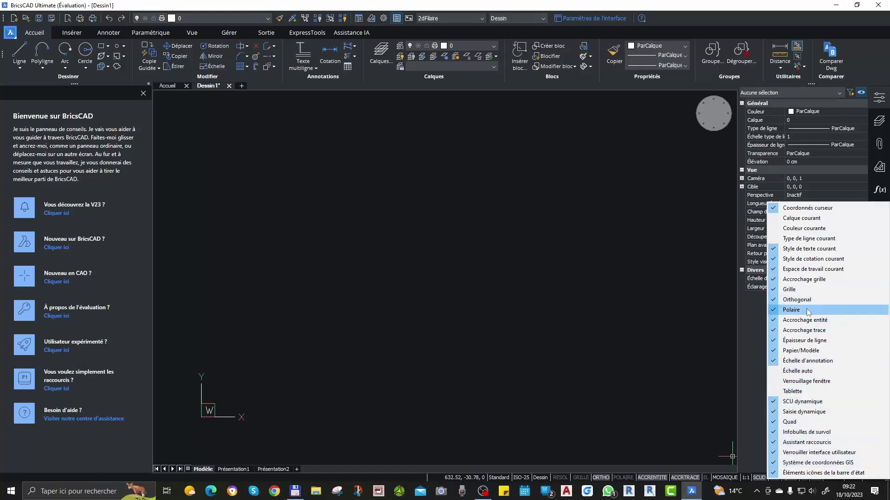
click(817, 282)
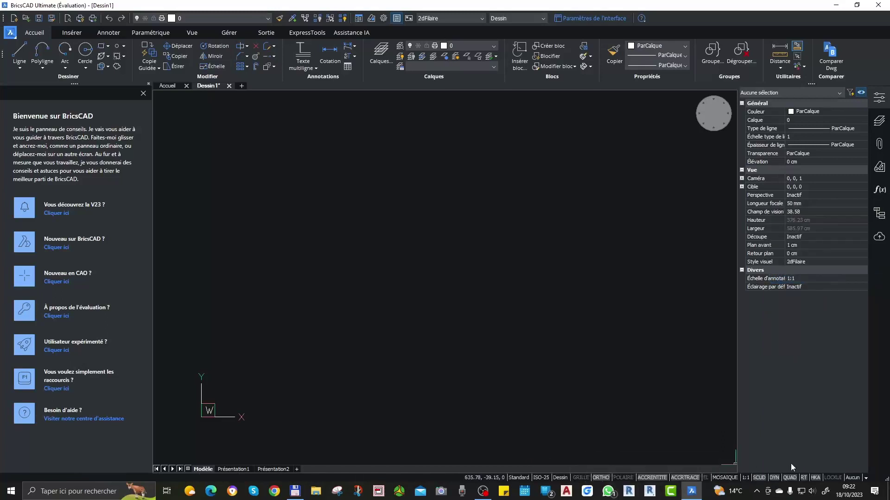
click(865, 479)
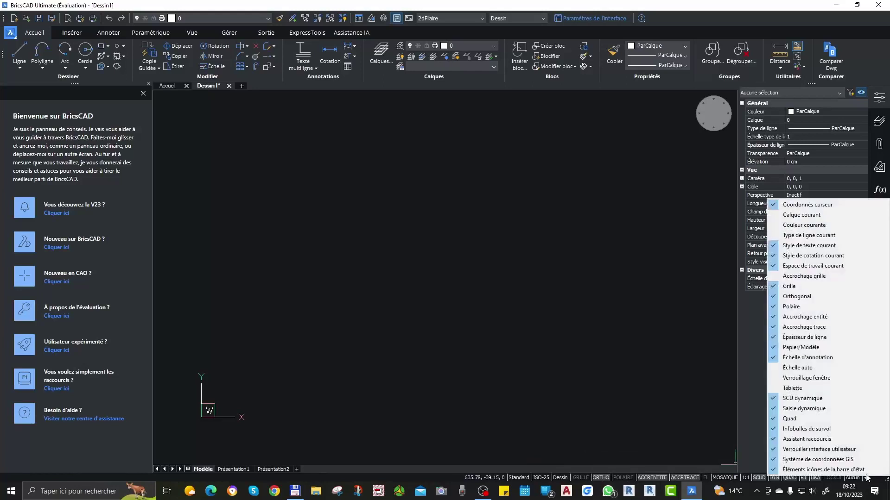
click(826, 277)
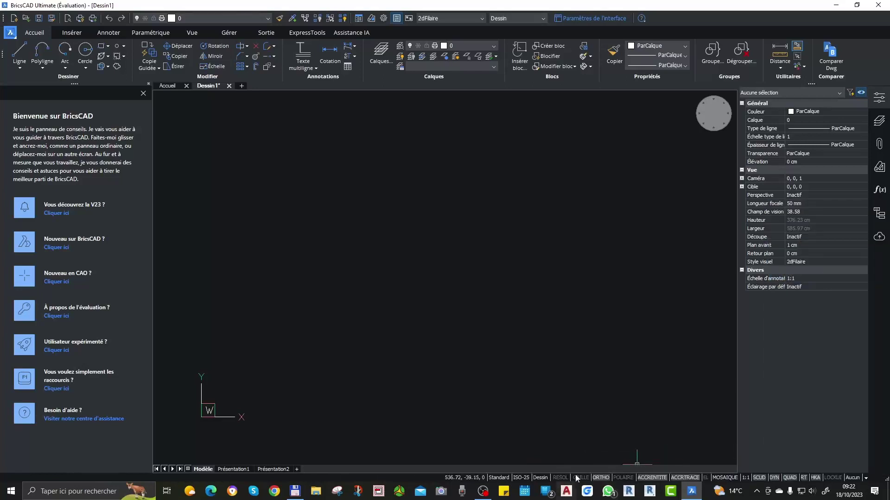
click(866, 479)
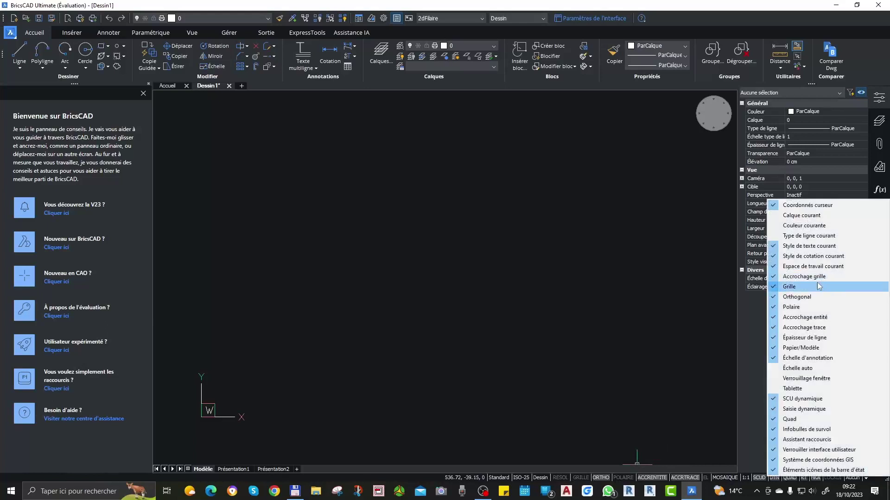
Step: Demonstrate window and crossing selections by drawing rectangles in both directions over the empty drawing area
click(667, 290)
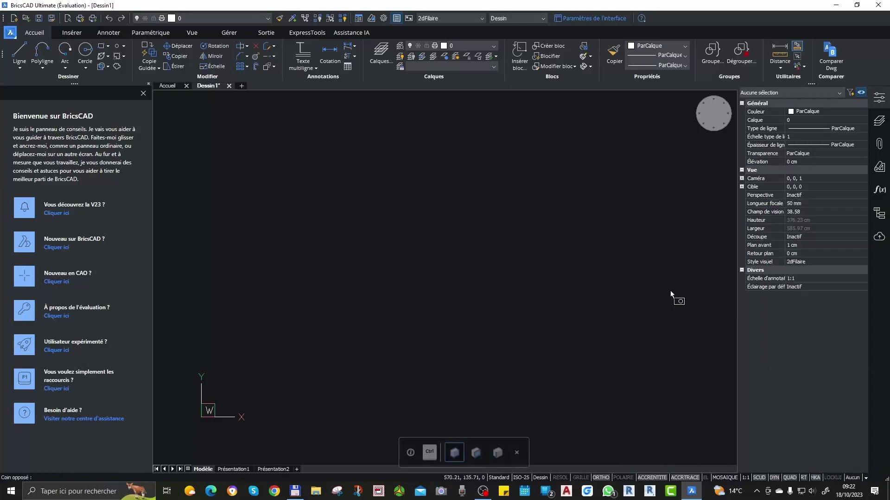
click(697, 310)
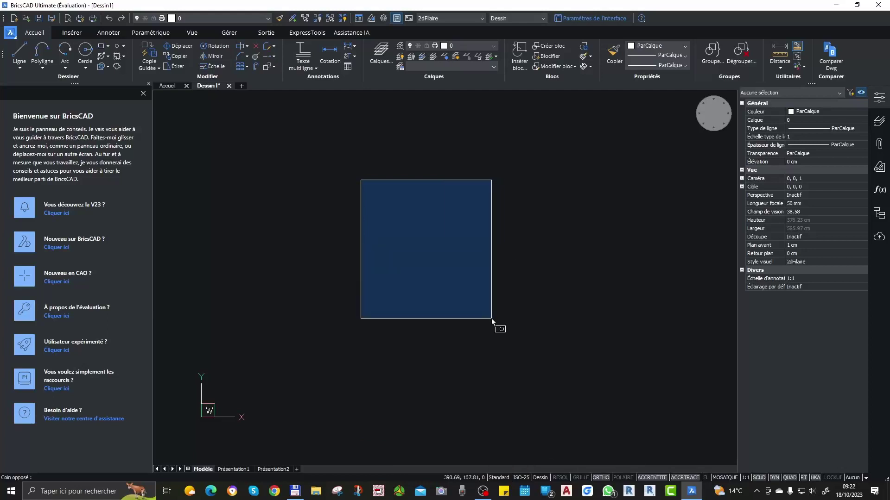
click(491, 319)
click(513, 248)
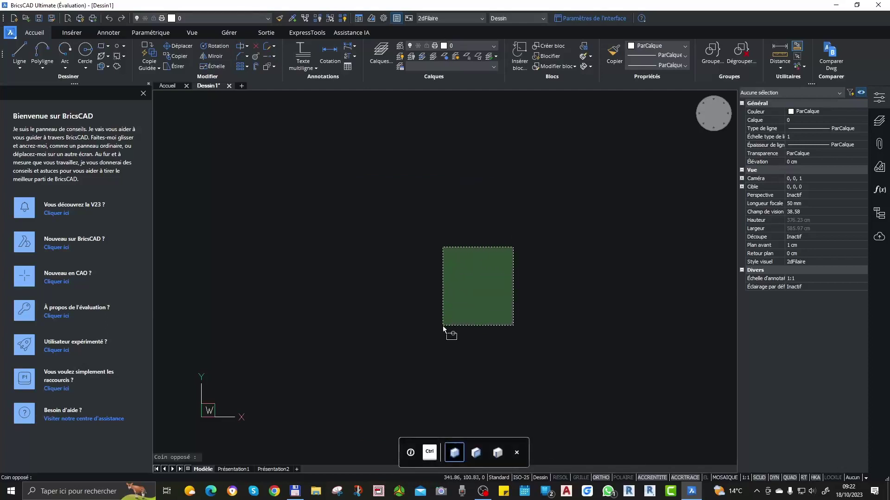
click(305, 172)
click(425, 184)
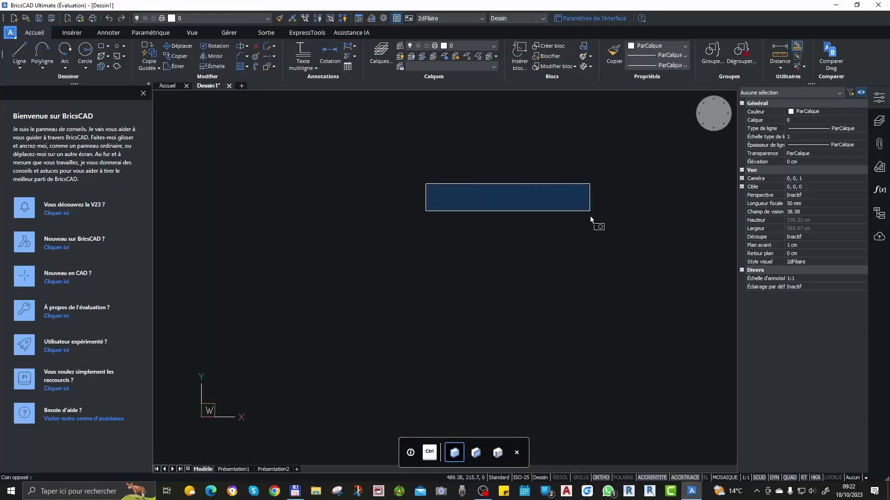
click(591, 274)
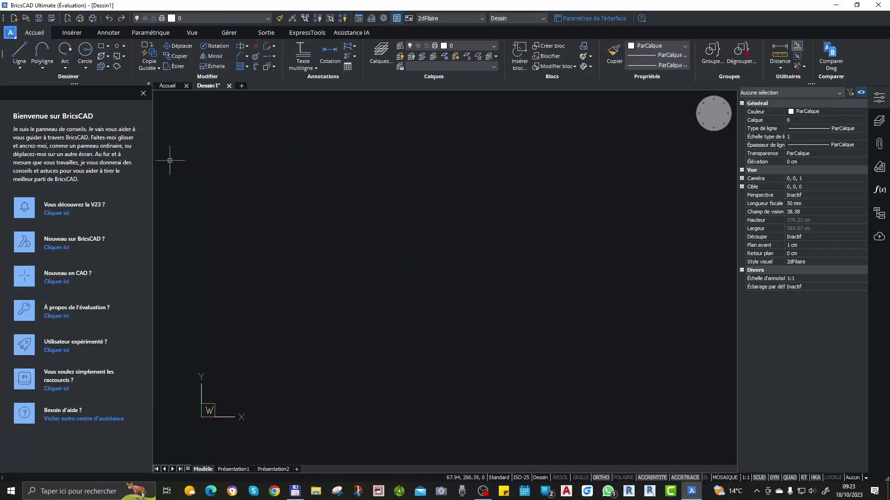
Step: Close the tips panel, view the start page and return to the Dessin1 drawing
click(143, 93)
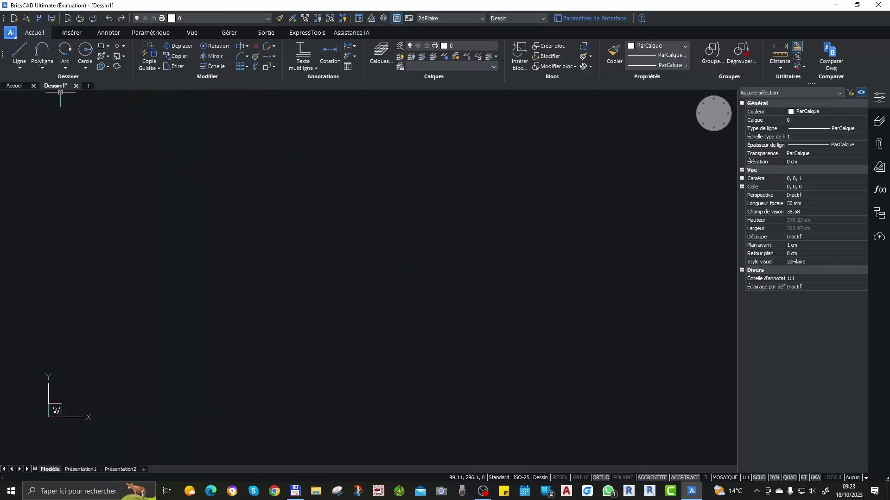
click(16, 86)
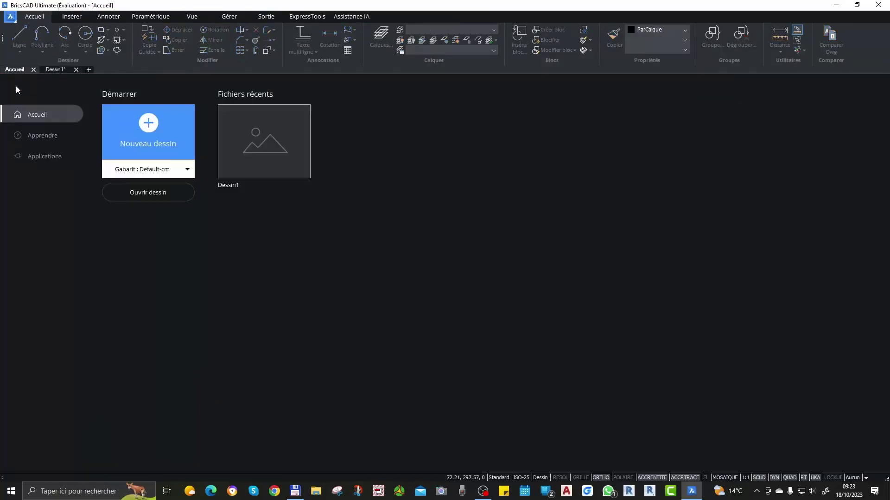
click(55, 70)
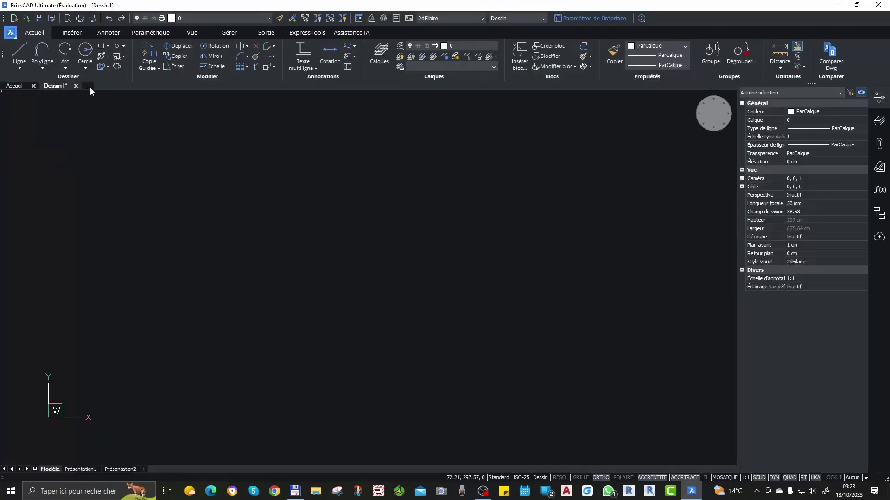
Step: Open GCA_GabaritCarnetArmatures.dwg as read-only from the _Armatures folder inside PROJET and AutoCAD
click(27, 22)
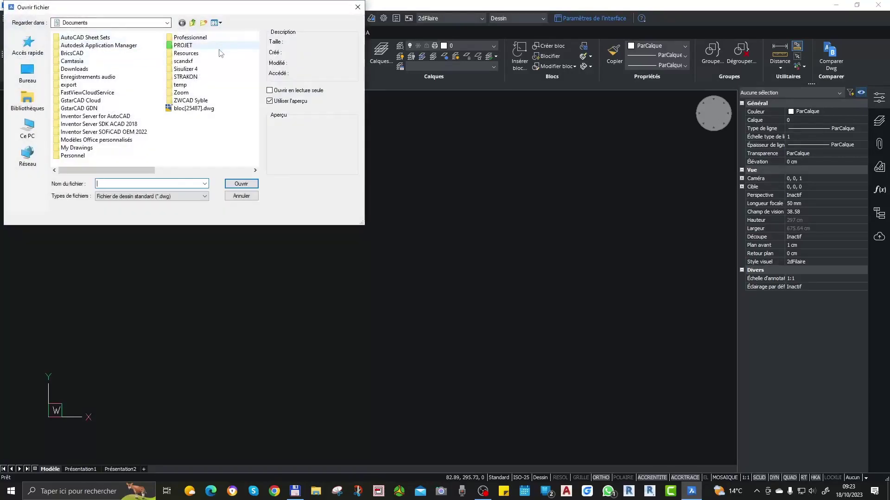
double_click(186, 45)
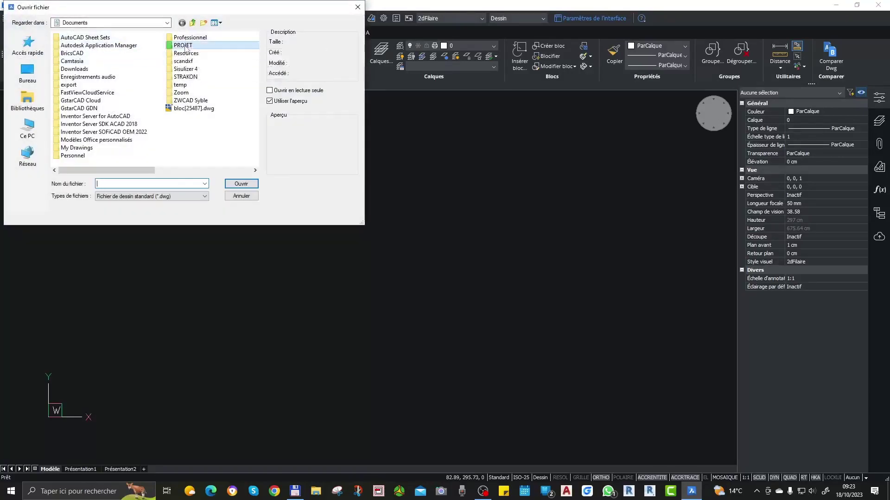
double_click(81, 45)
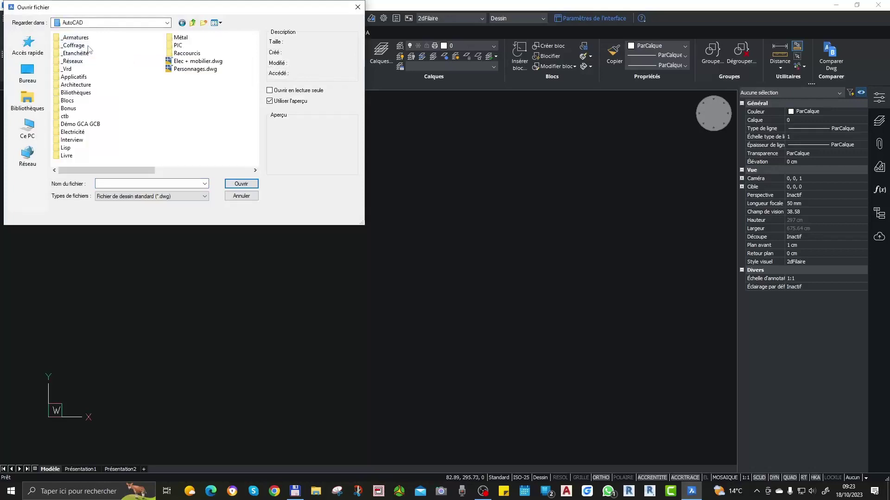
double_click(79, 38)
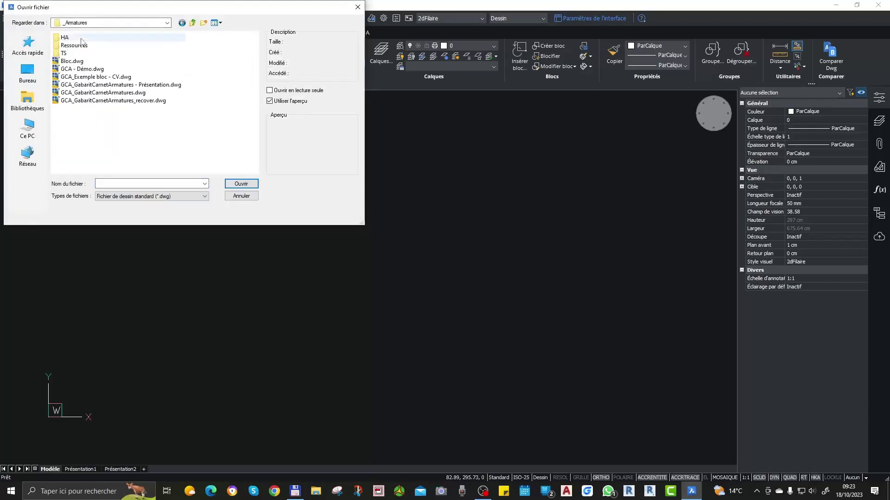
click(123, 92)
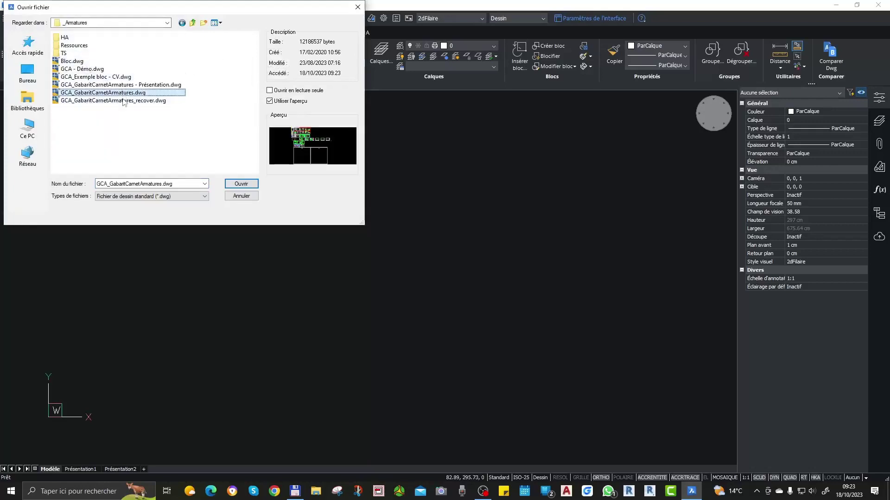
click(294, 91)
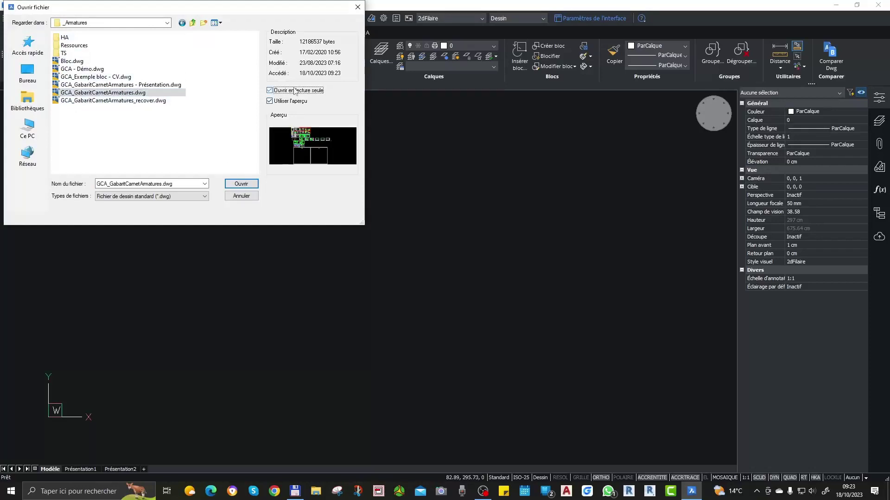
click(242, 184)
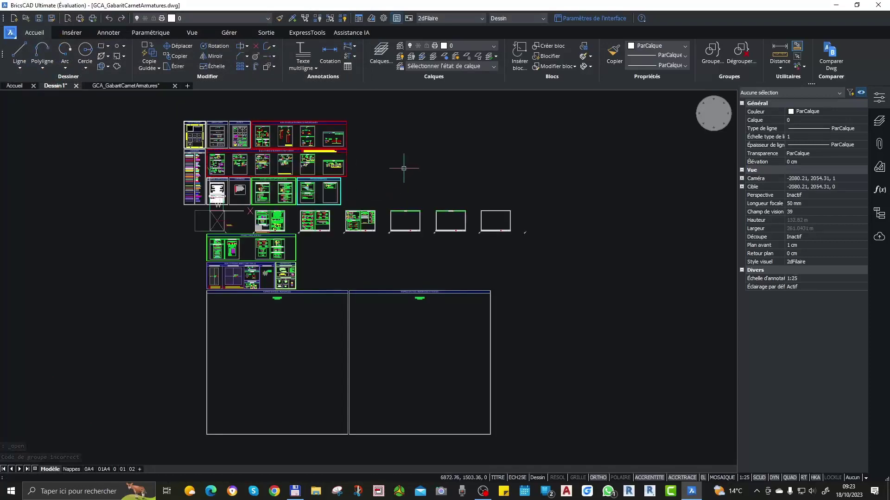
Step: Inspect the reinforcement block under the CHAÎNAGES VERTICAUX & ATTENTES heading and its properties
mouse_move(269, 186)
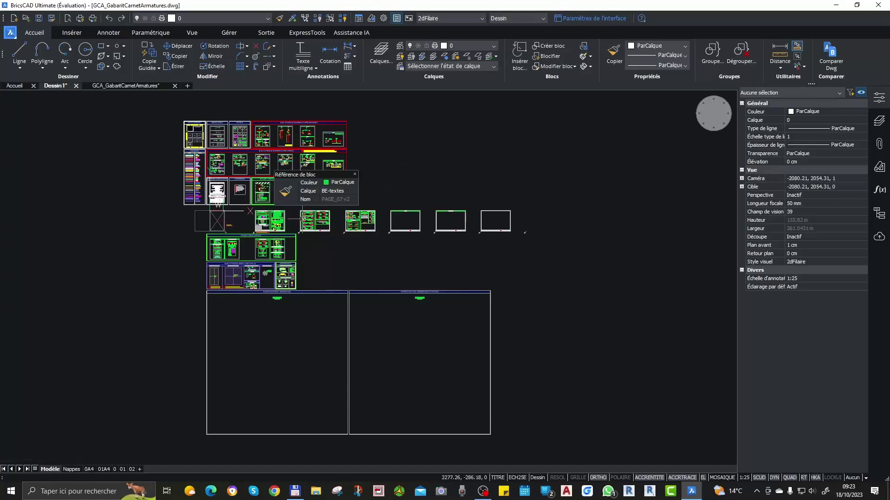
scroll(332, 163, up, 8)
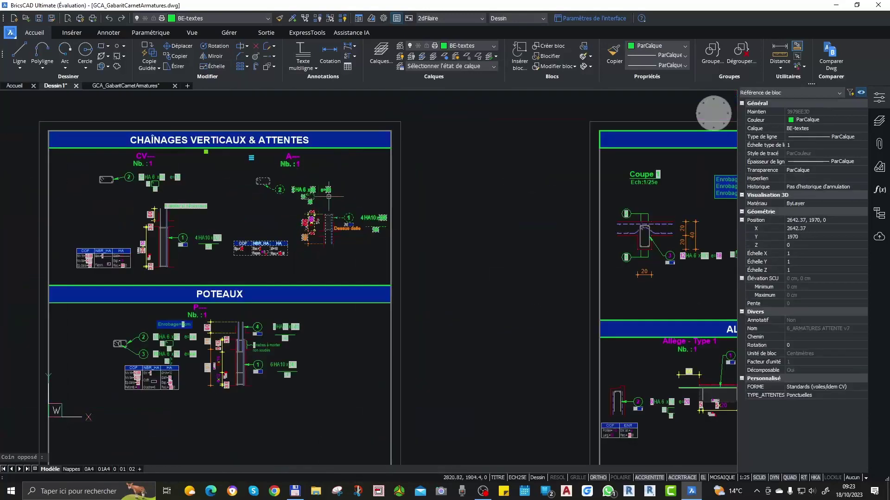
click(333, 199)
scroll(338, 212, down, 3)
scroll(244, 317, up, 3)
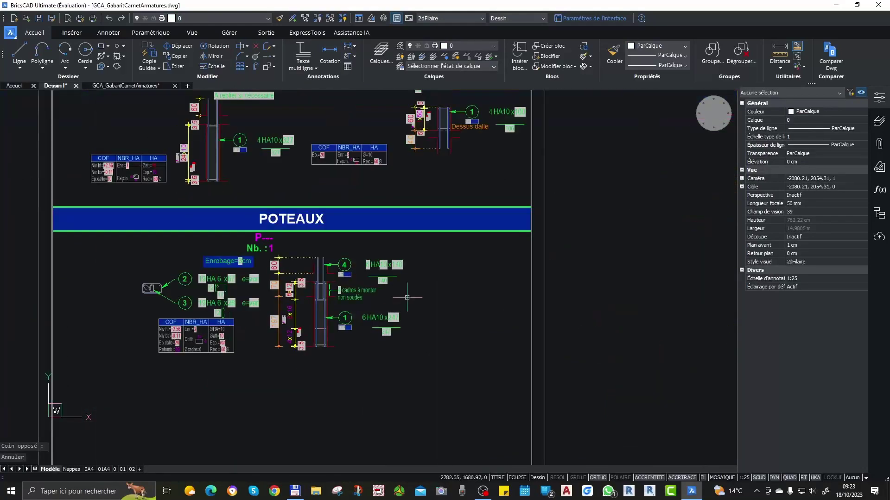
click(407, 297)
click(200, 371)
text(cp)
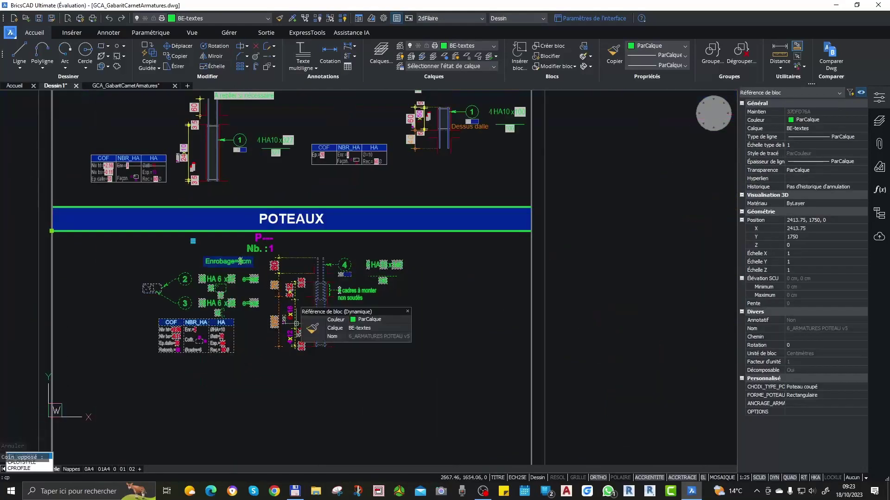
key(Return)
click(320, 315)
scroll(321, 314, down, 8)
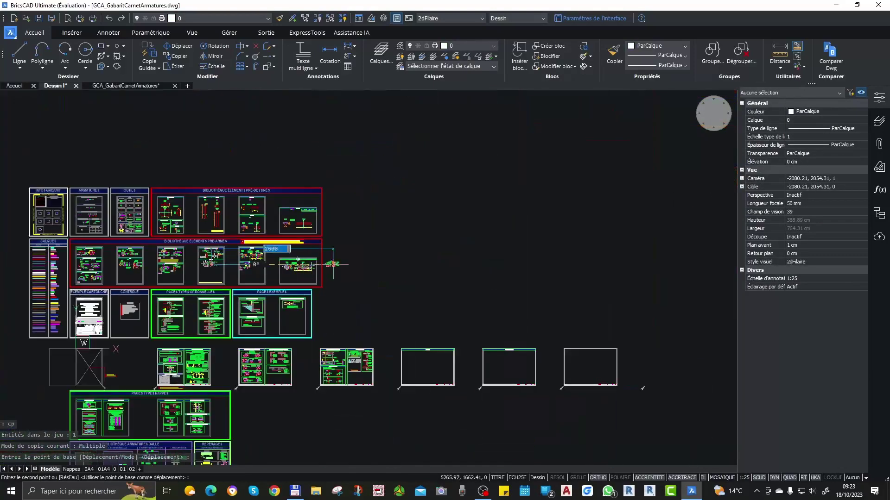
scroll(374, 262, up, 5)
scroll(373, 261, down, 6)
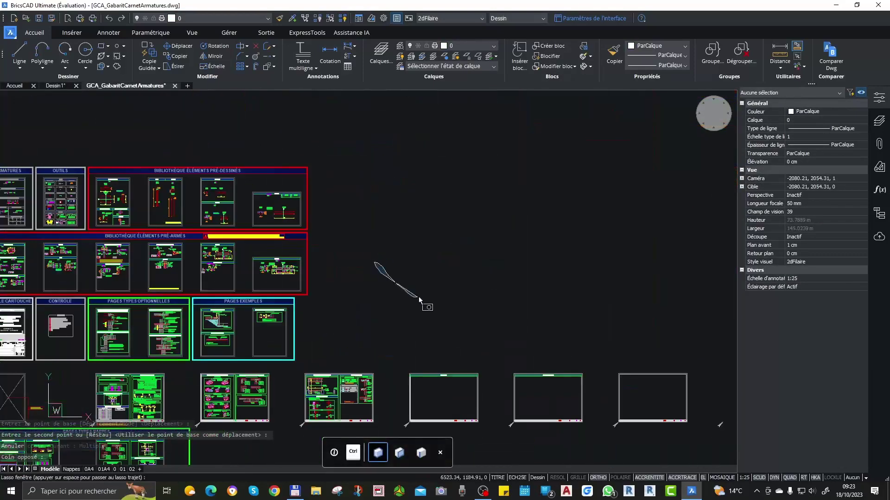
key(Escape)
click(393, 292)
key(Escape)
Step: Copy the POTEAUX column reinforcement block from the BIBLIOTHÈQUE ÉLÉMENTS PRÉ-ARMÉS pages into the empty space beside the library
scroll(394, 292, up, 6)
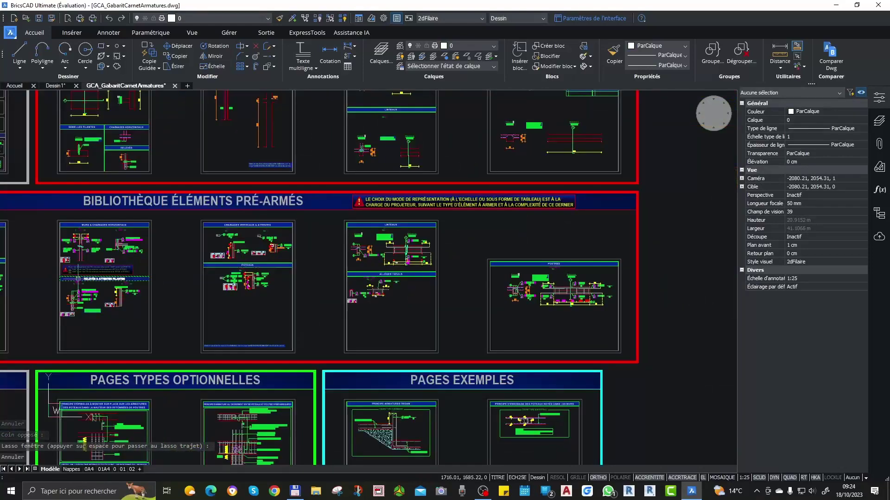
middle_drag(125, 287, 365, 267)
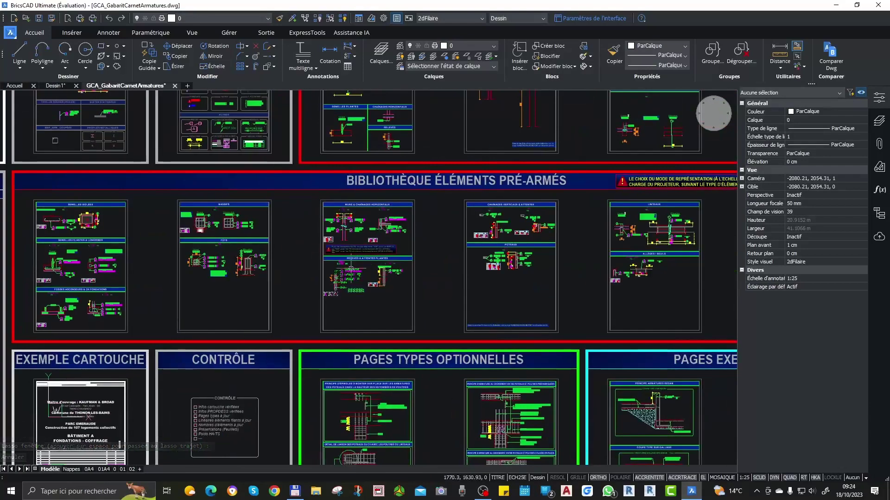
scroll(354, 264, up, 3)
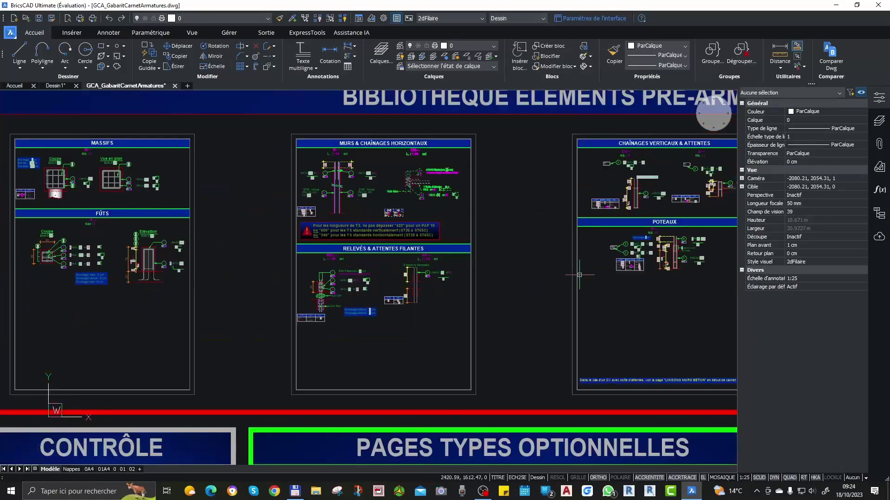
middle_drag(580, 275, 344, 273)
scroll(462, 238, up, 2)
click(388, 273)
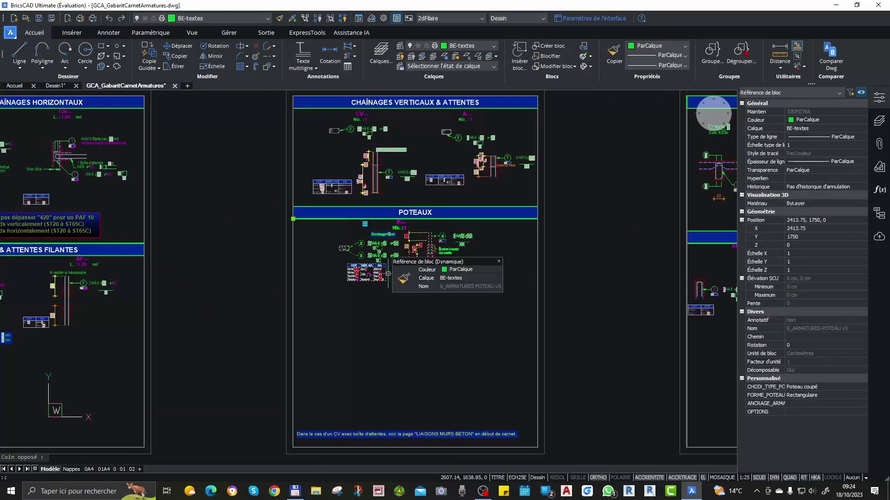
text(cp)
key(Return)
scroll(385, 290, down, 8)
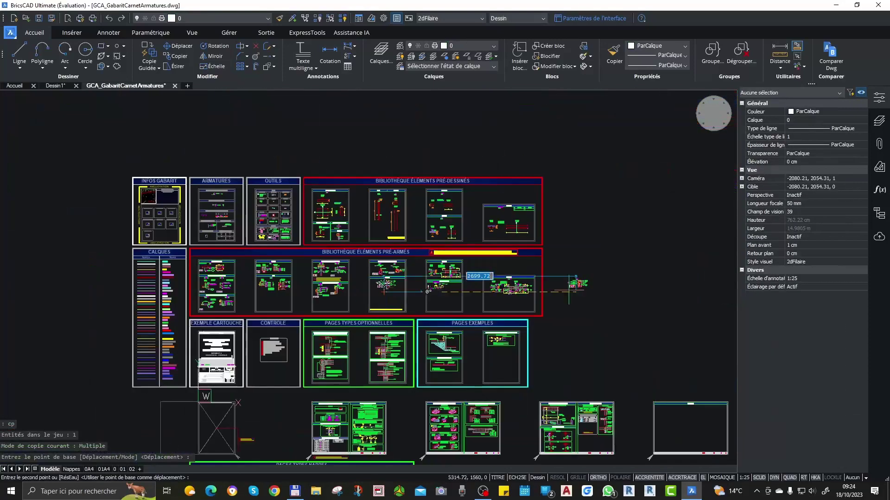
click(384, 289)
key(Return)
Step: Copy the isolated column reinforcement block once more, placing the duplicate beside it on its right
scroll(614, 286, up, 8)
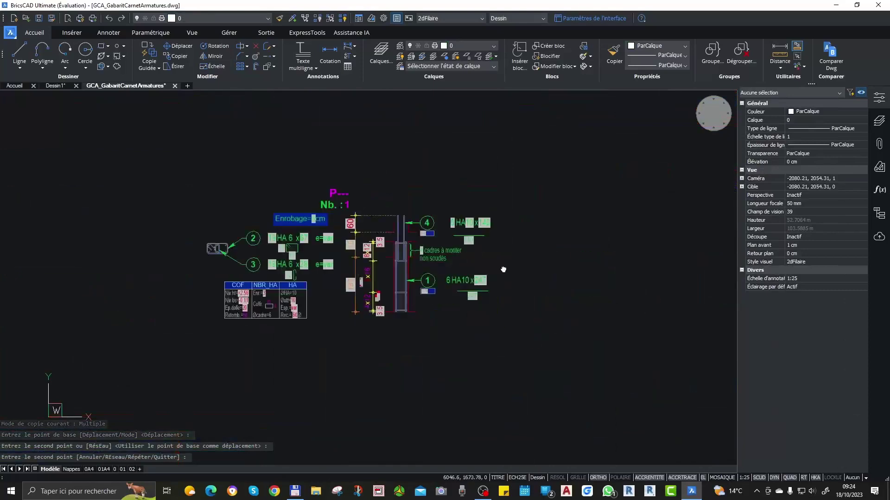
scroll(325, 232, down, 5)
click(324, 232)
text(cp)
key(Return)
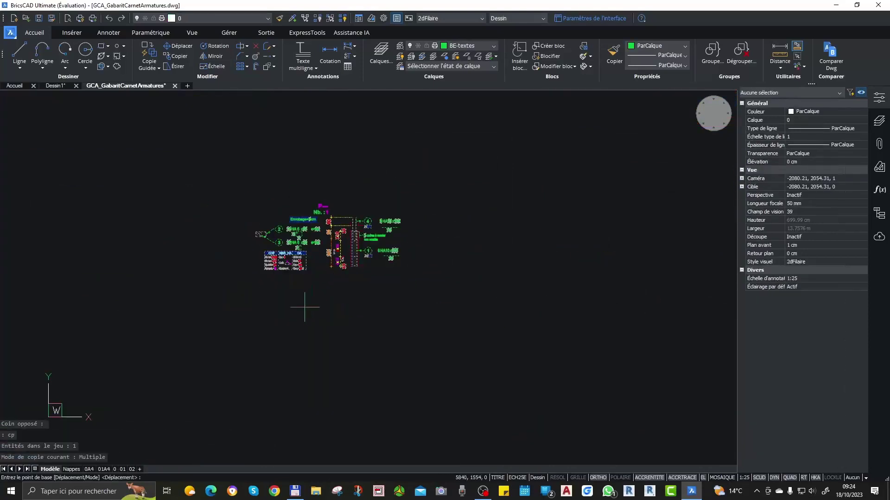
click(300, 340)
click(517, 351)
scroll(516, 204, up, 2)
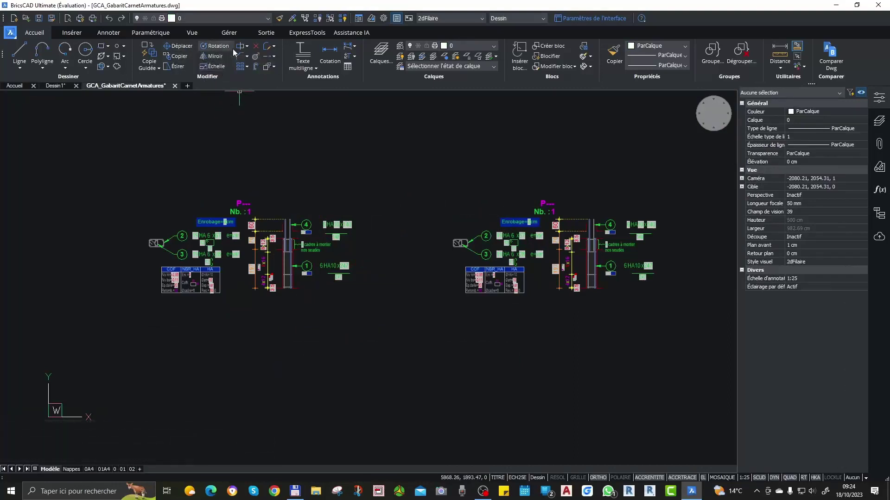
middle_drag(502, 308, 473, 282)
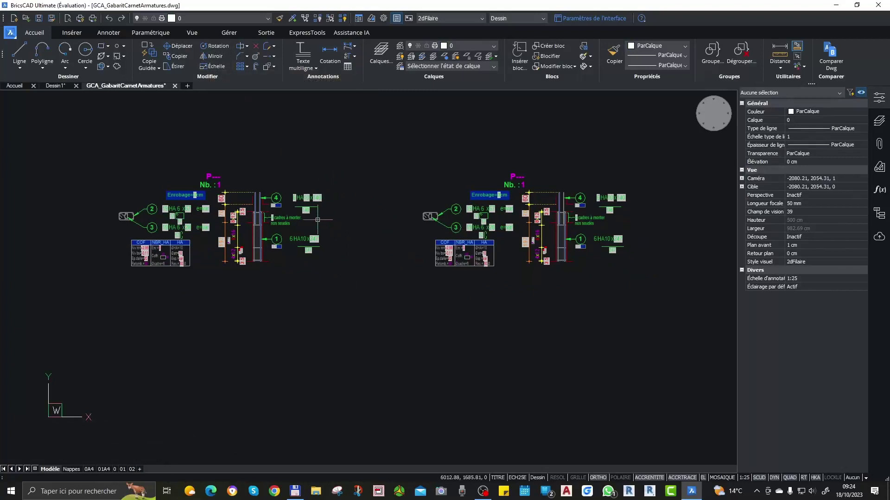
middle_drag(308, 239, 337, 225)
click(307, 190)
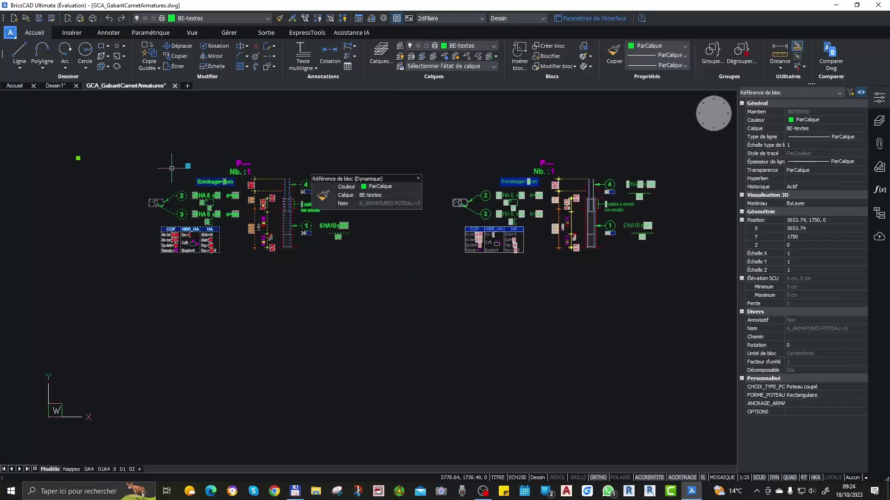
click(187, 166)
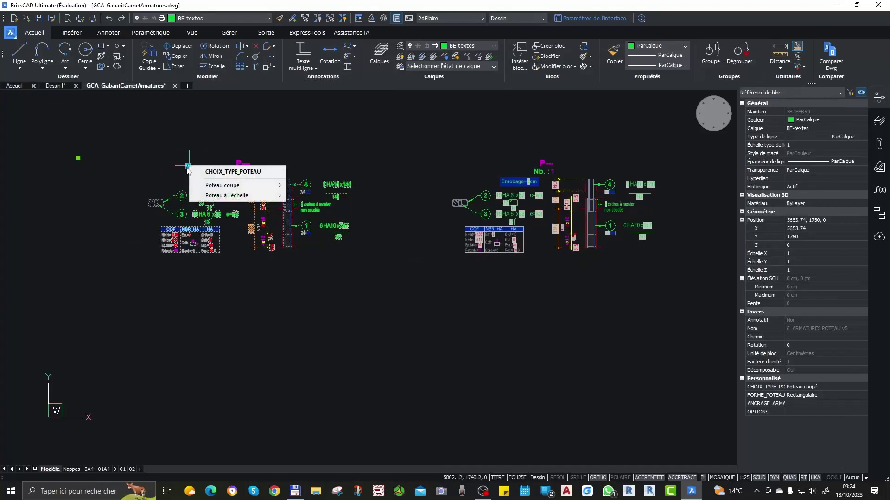
scroll(200, 176, up, 1)
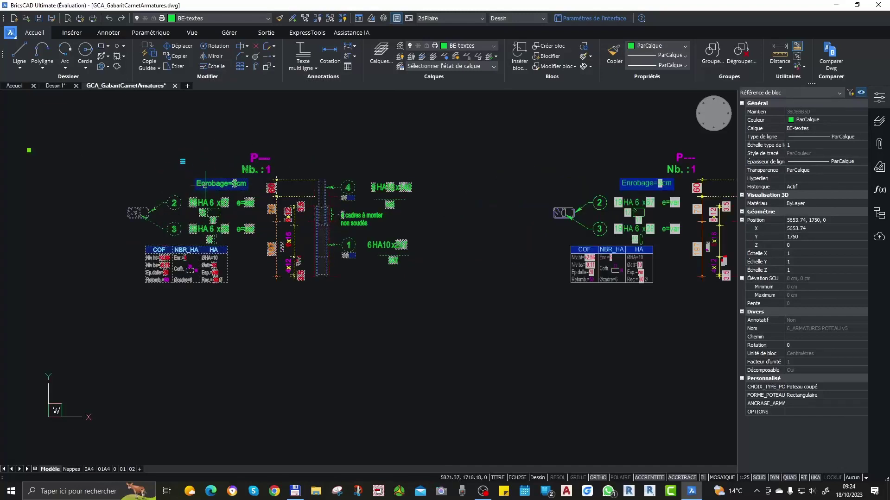
key(Escape)
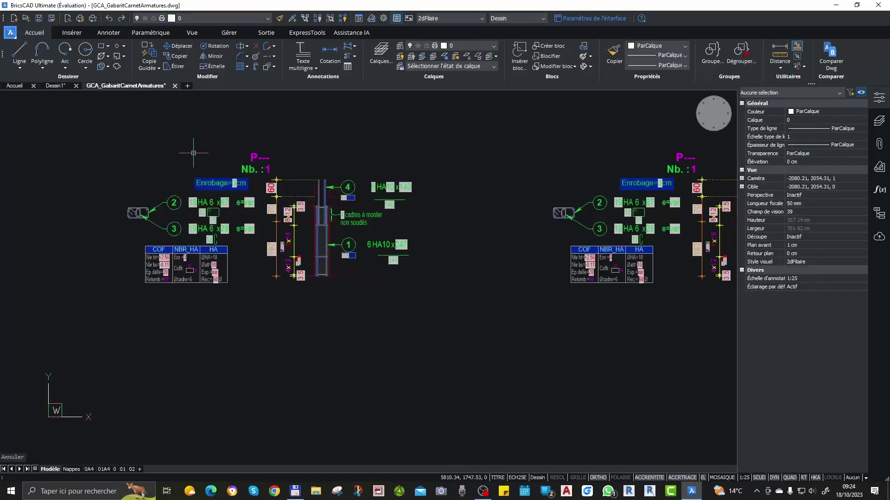
Step: Switch the left column reinforcement block's shape to Circulaire, keeping the Poteau coupé type
click(164, 228)
click(166, 232)
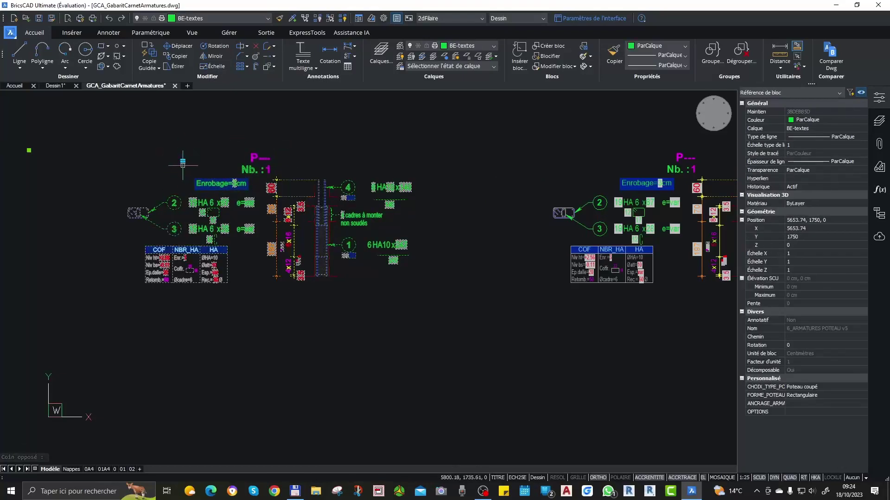
click(183, 161)
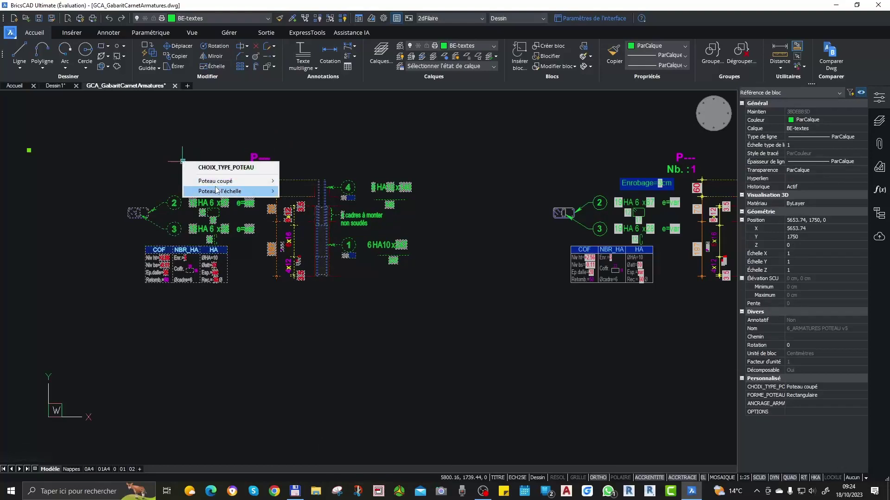
mouse_move(217, 190)
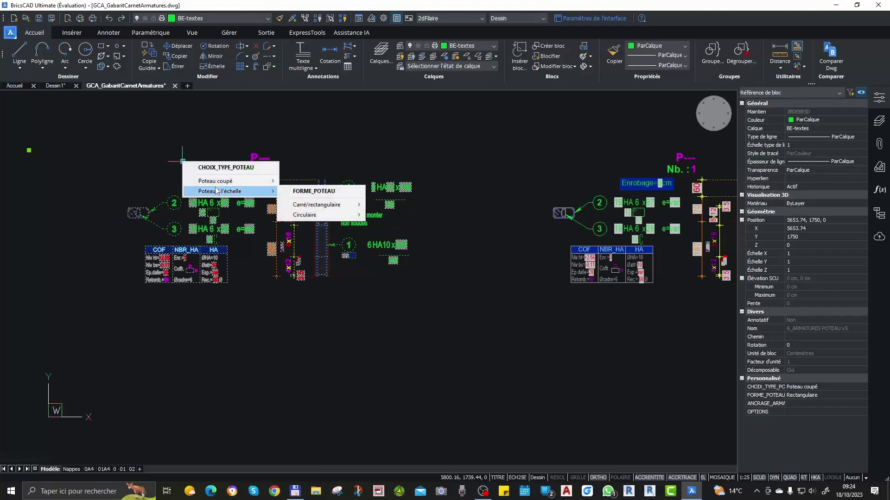
click(330, 203)
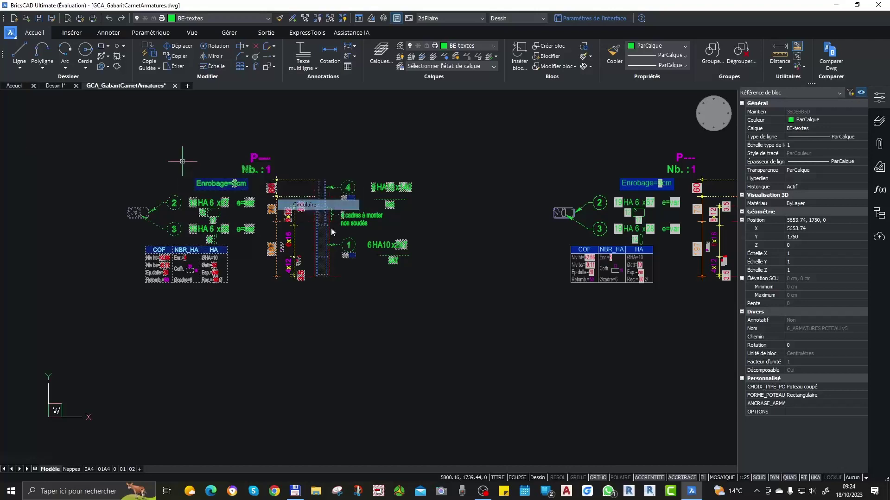
key(Escape)
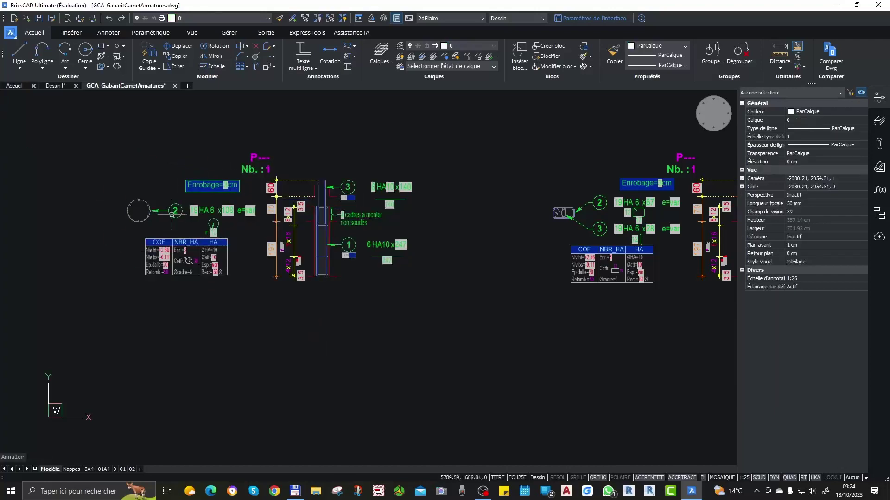
Step: Explode the circular column reinforcement block into its component blocks
click(211, 191)
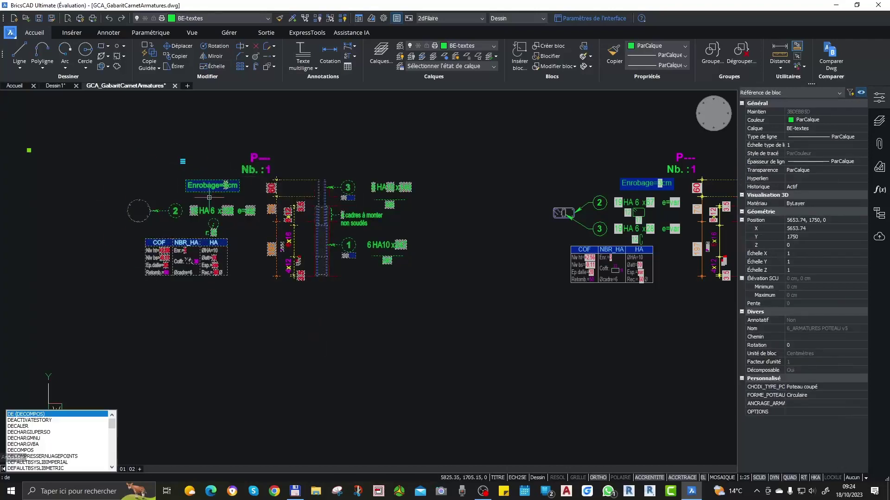
key(Return)
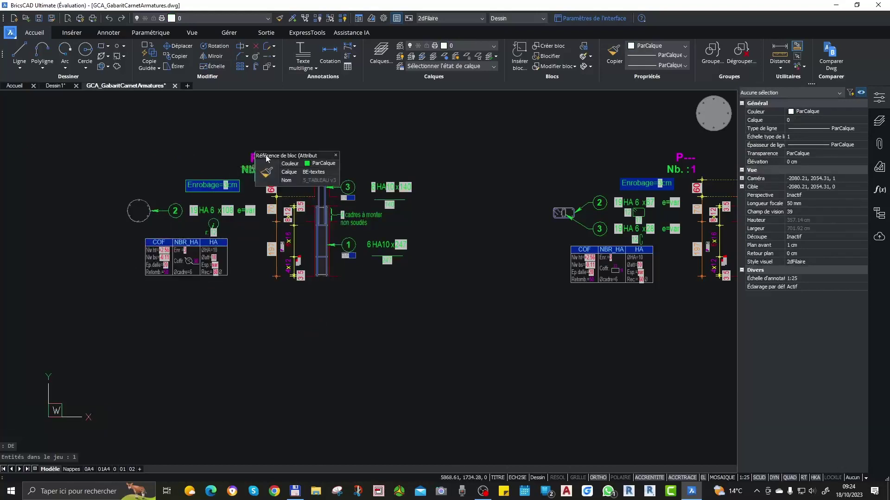
key(Escape)
Step: Try to run the QP command
mouse_move(254, 154)
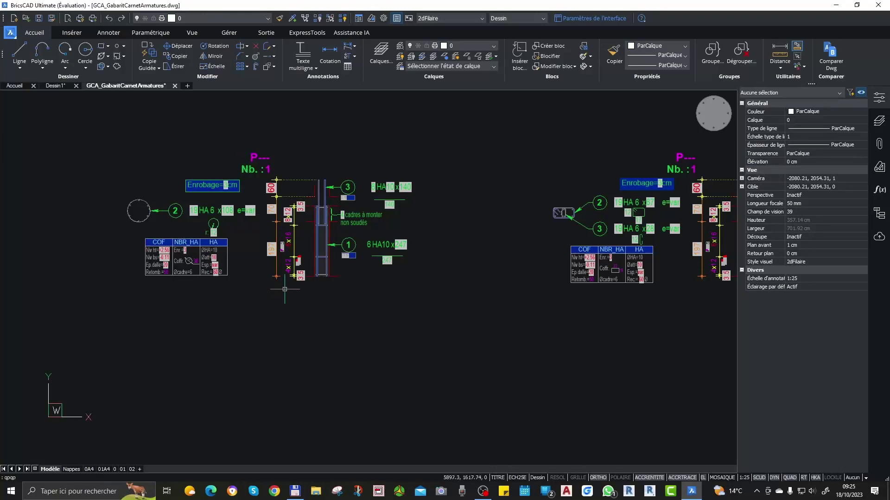
key(Escape)
key(Escape)
key(Escape)
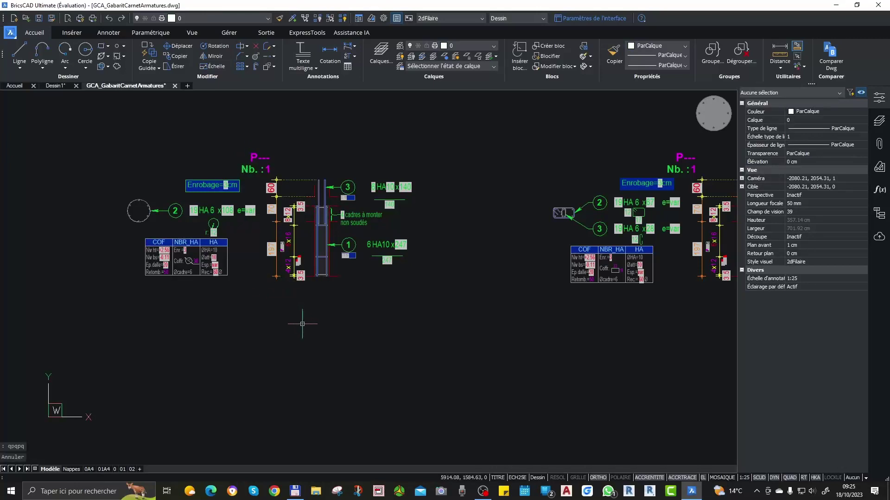
text(qp)
key(Return)
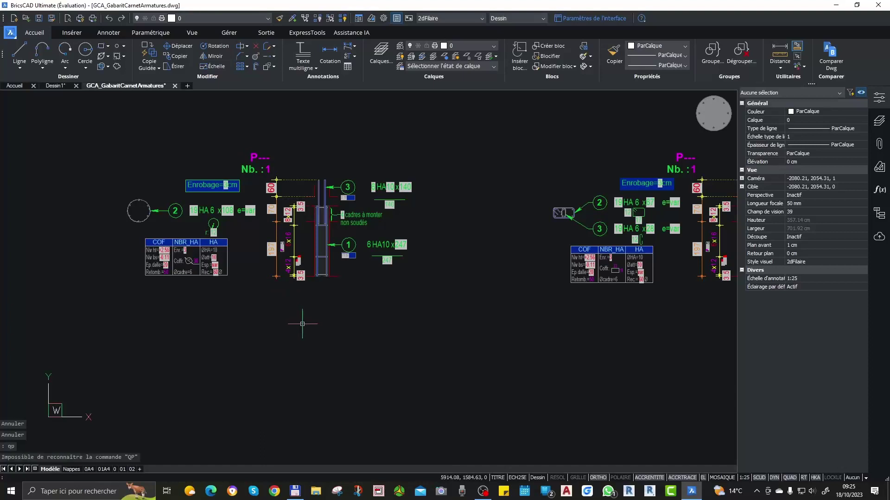
key(Escape)
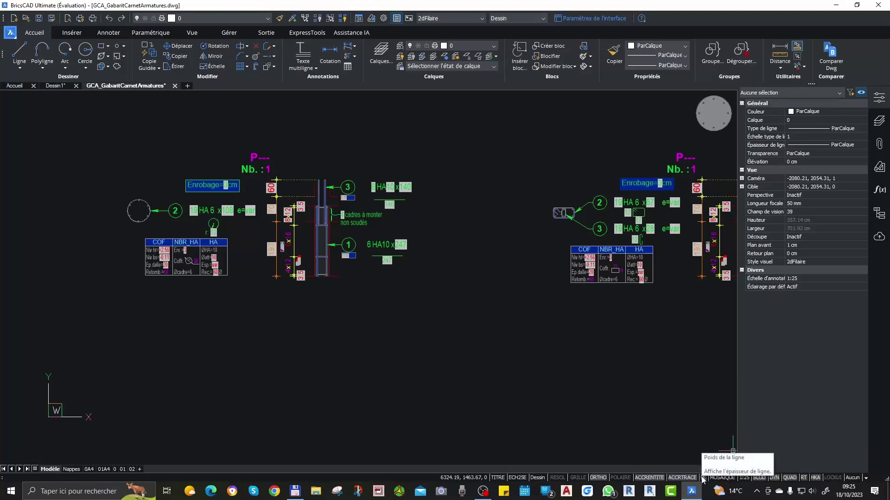
Step: Inspect the exploded column's component blocks and the attributes of its P--- title block
click(28, 149)
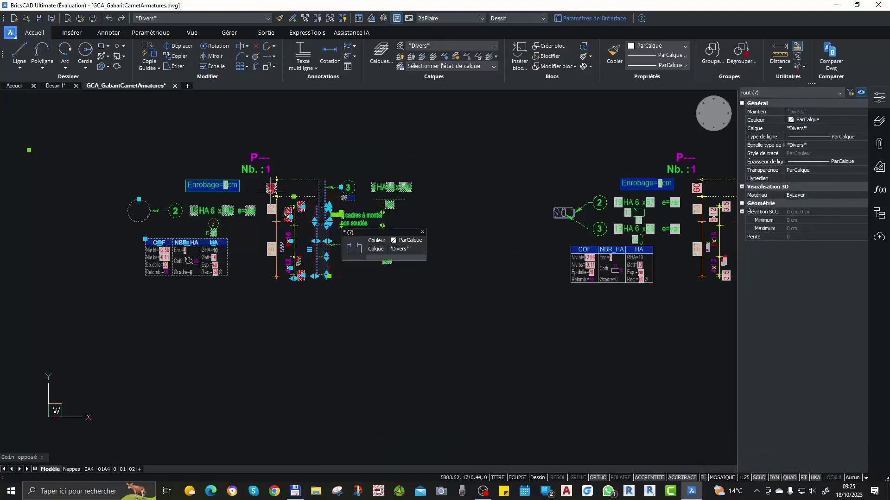
click(262, 155)
mouse_move(262, 159)
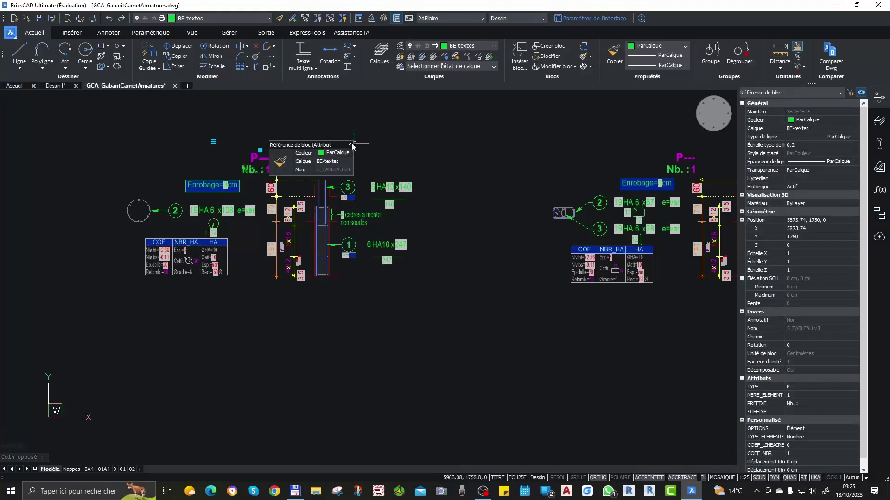
key(Escape)
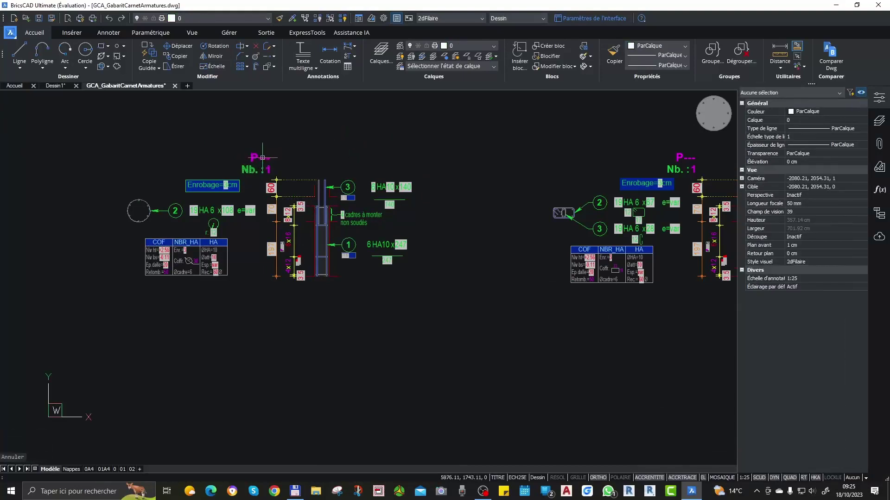
Step: Set the circular column's title block attributes to TYPE P1 and NBRE_ELEMENT 5
double_click(262, 160)
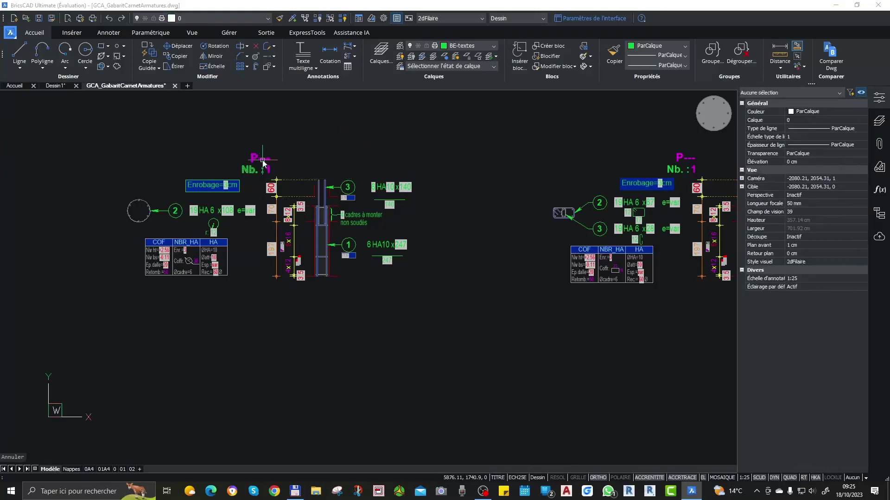
text(P)
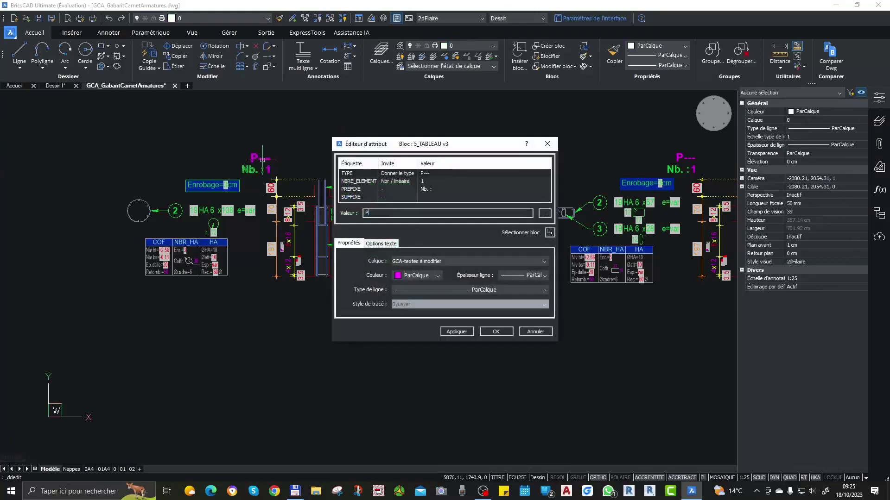
text(1)
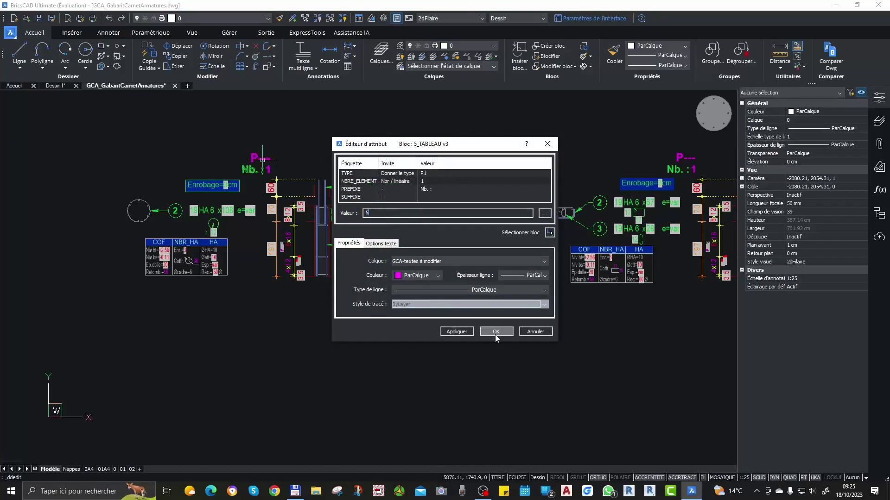
click(495, 335)
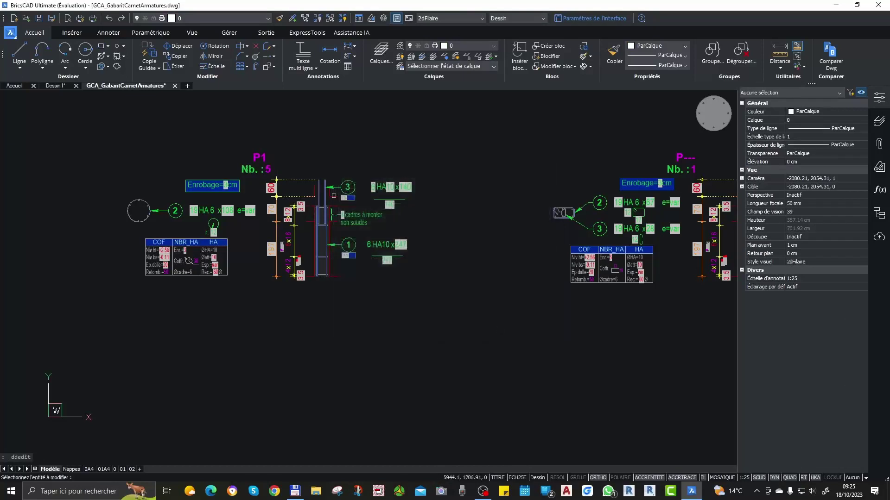
Step: Set the circular column's reinforcement table to 8 bars (NBR_HA) with a bar diameter ØHA of 14
click(267, 173)
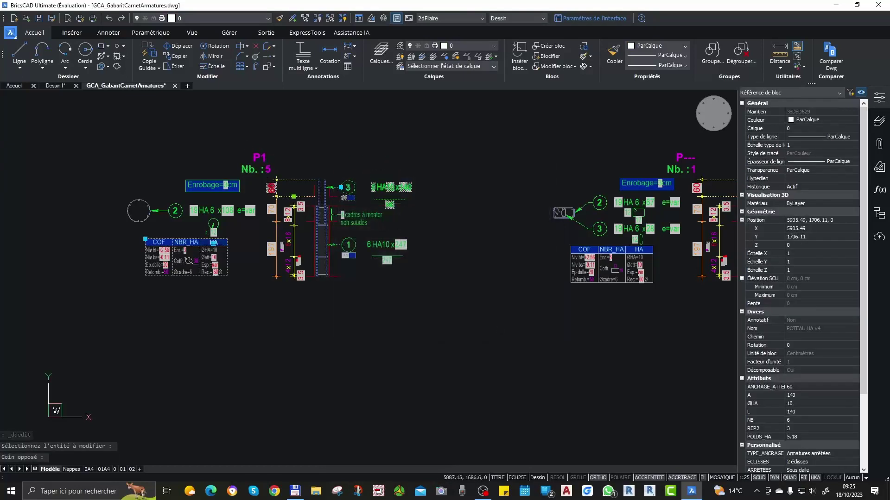
mouse_move(202, 239)
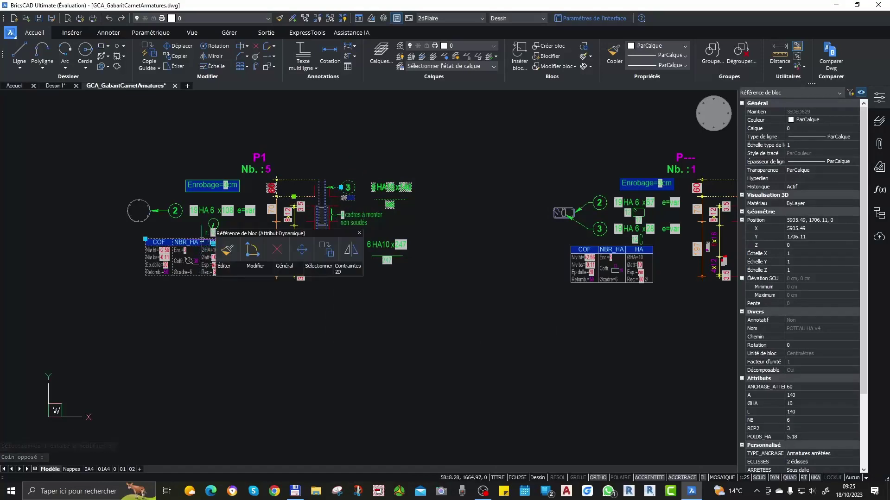
scroll(180, 238, up, 2)
click(179, 240)
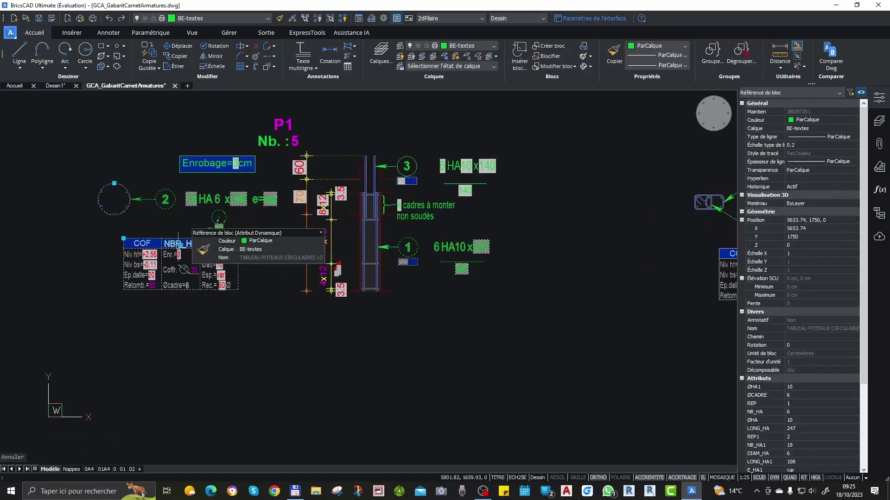
click(180, 245)
mouse_move(232, 288)
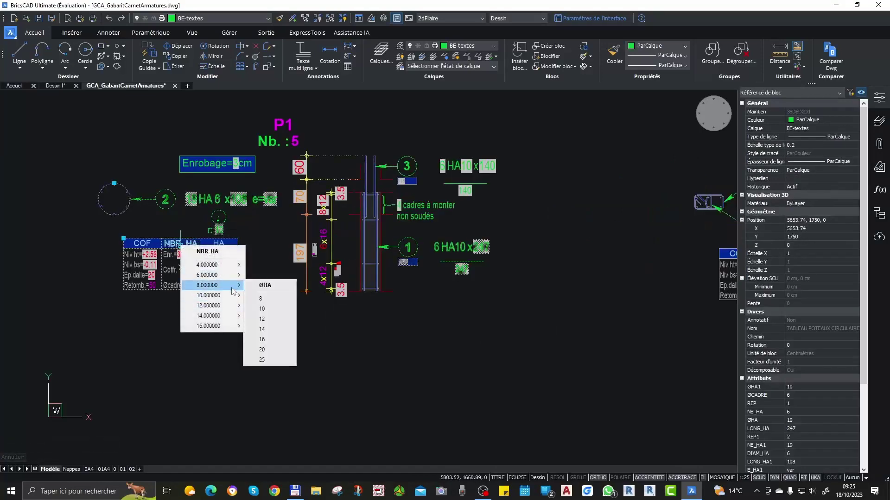
click(261, 329)
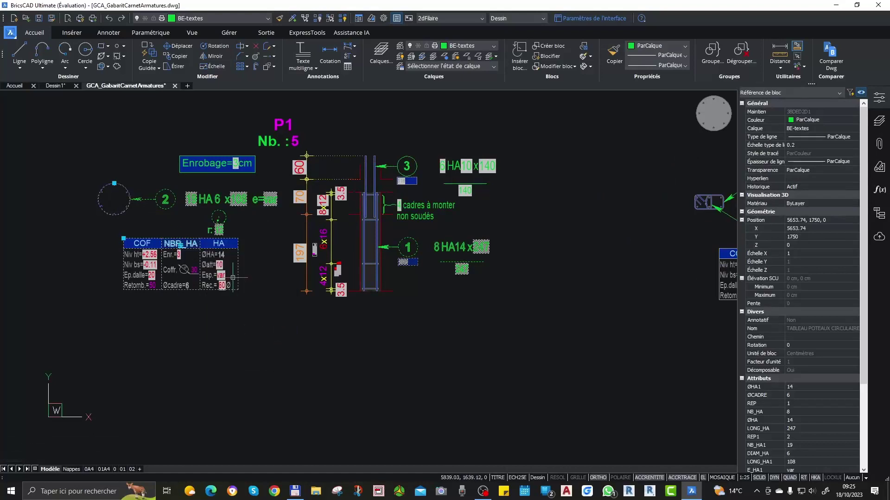